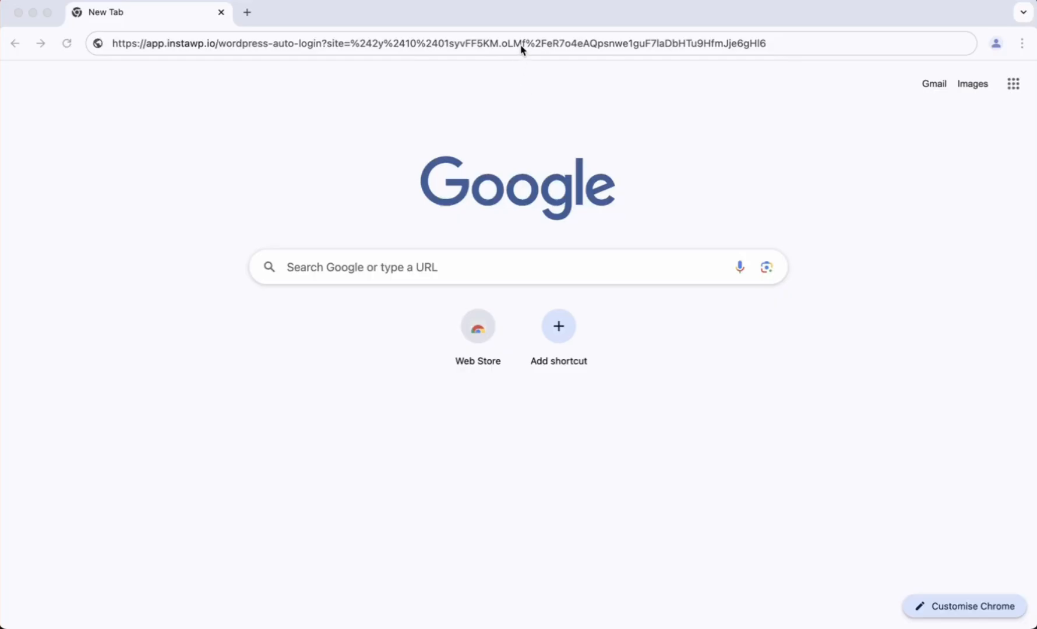
Log in to the WordPress site through the auto-login link and open the Fashion Quiz for editing.
{"action": "left_click", "coordinate": [522, 45]}
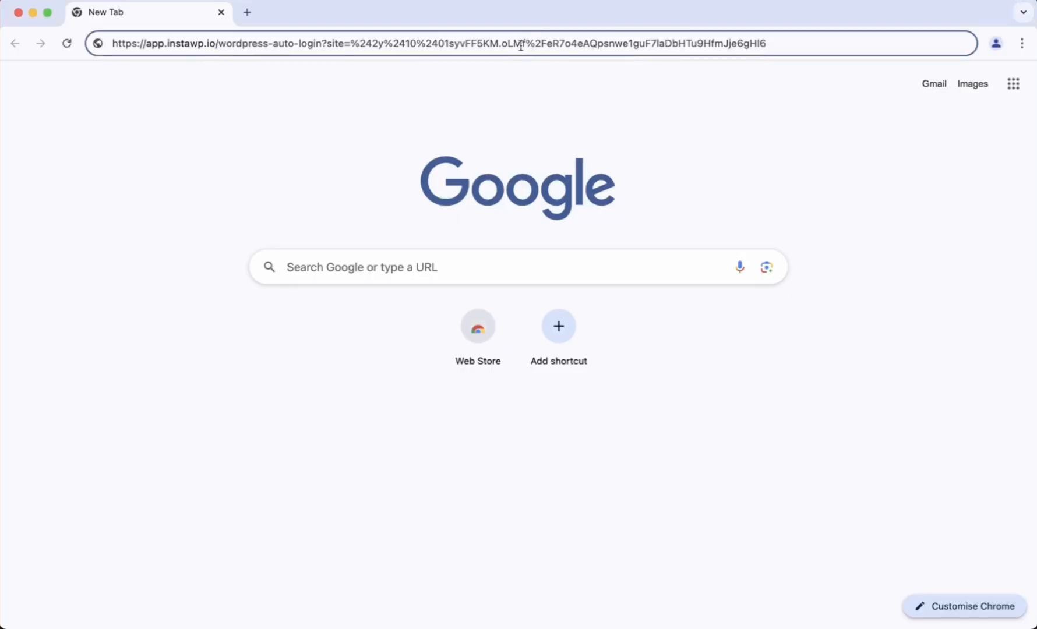
{"action": "key", "text": "Return"}
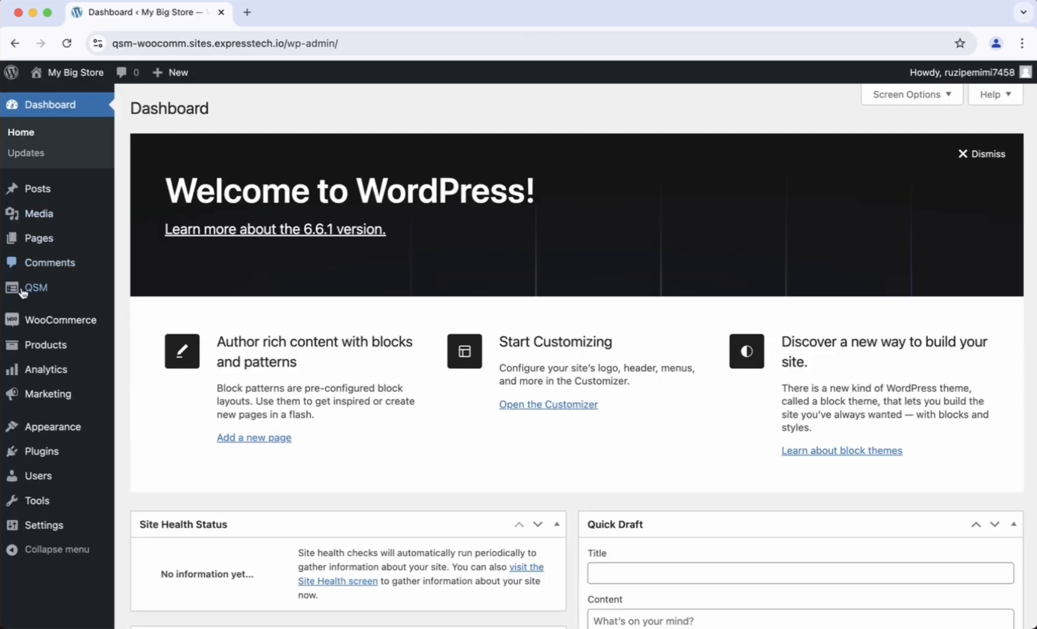
{"action": "mouse_move", "coordinate": [30, 294]}
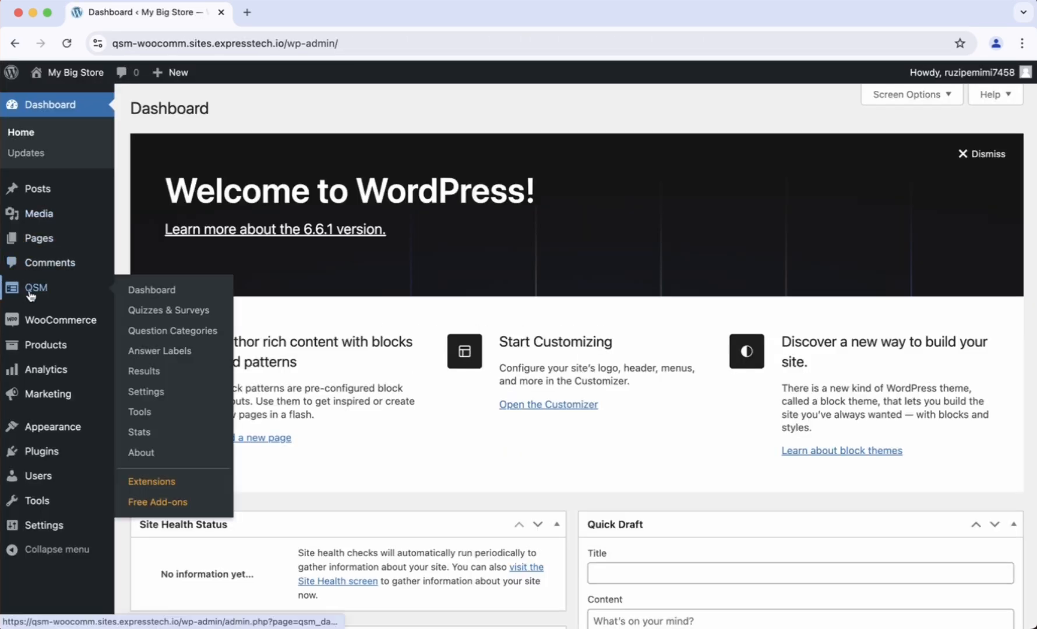
{"action": "left_click", "coordinate": [173, 314]}
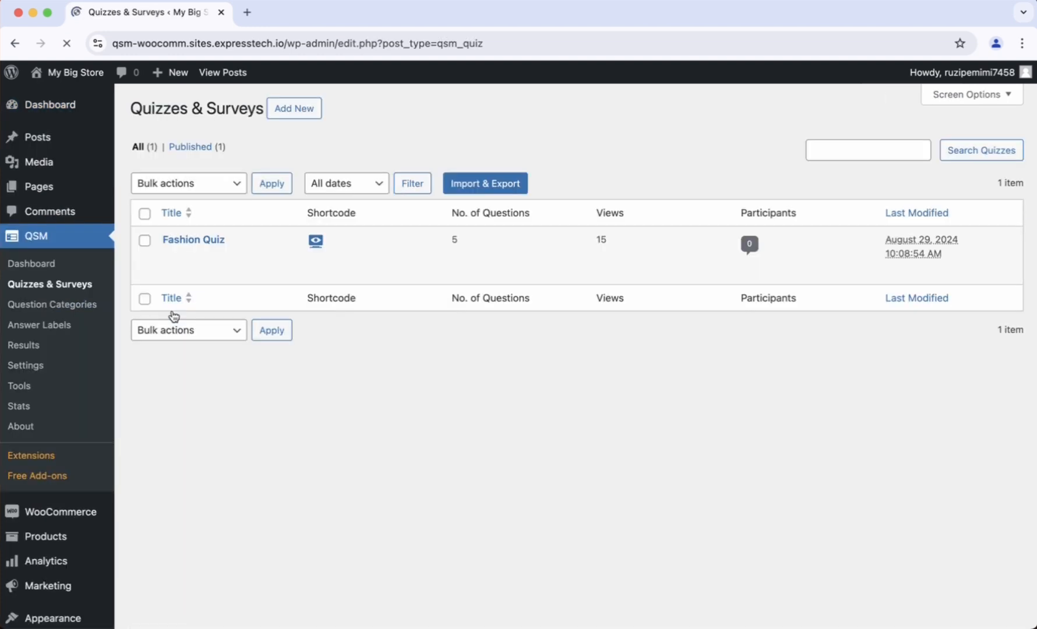
{"action": "mouse_move", "coordinate": [177, 274]}
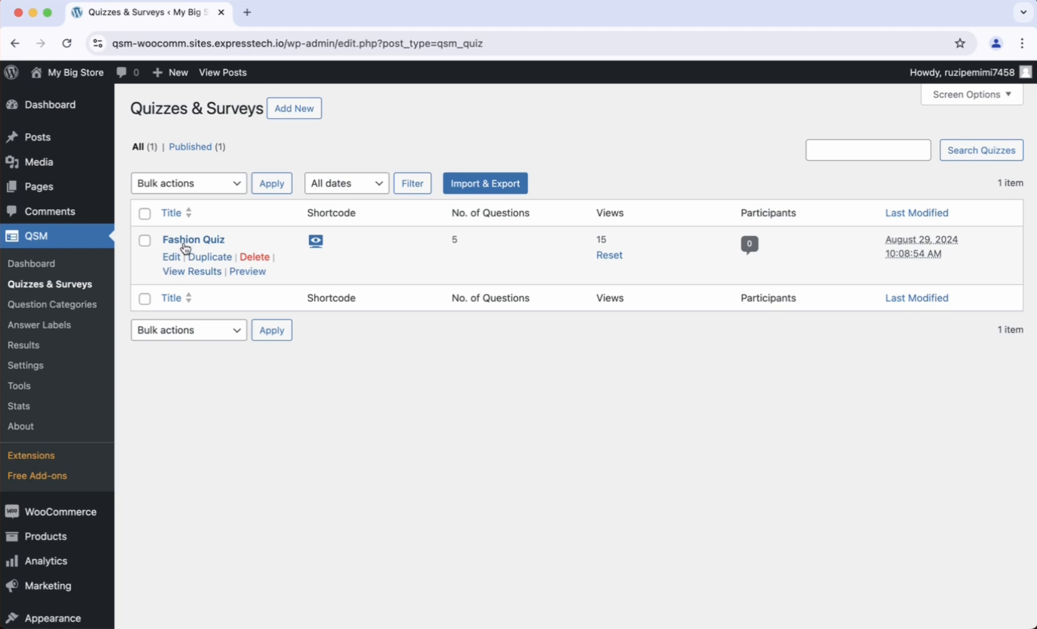
{"action": "left_click", "coordinate": [175, 259]}
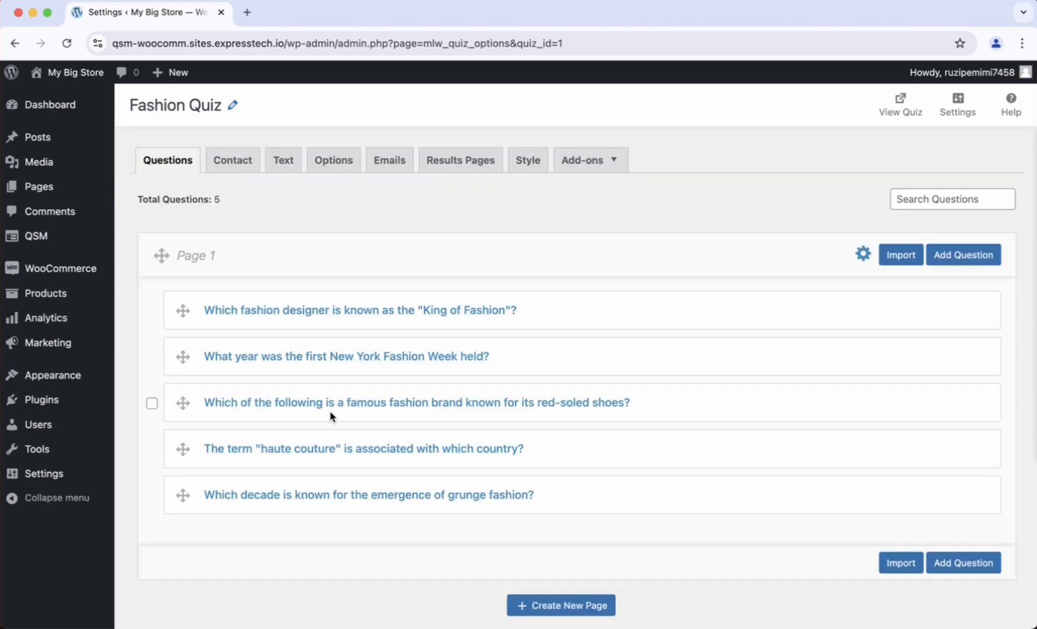
Open the "King of Fashion" question and examine its answers, points and question options.
{"action": "mouse_move", "coordinate": [393, 407]}
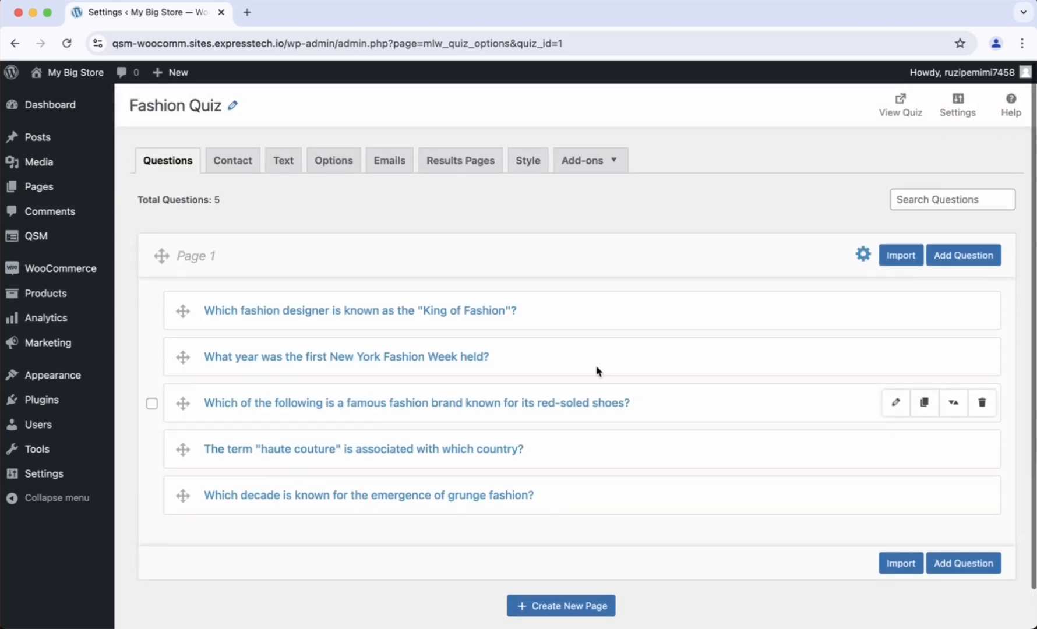
{"action": "mouse_move", "coordinate": [852, 326]}
{"action": "left_click", "coordinate": [897, 309]}
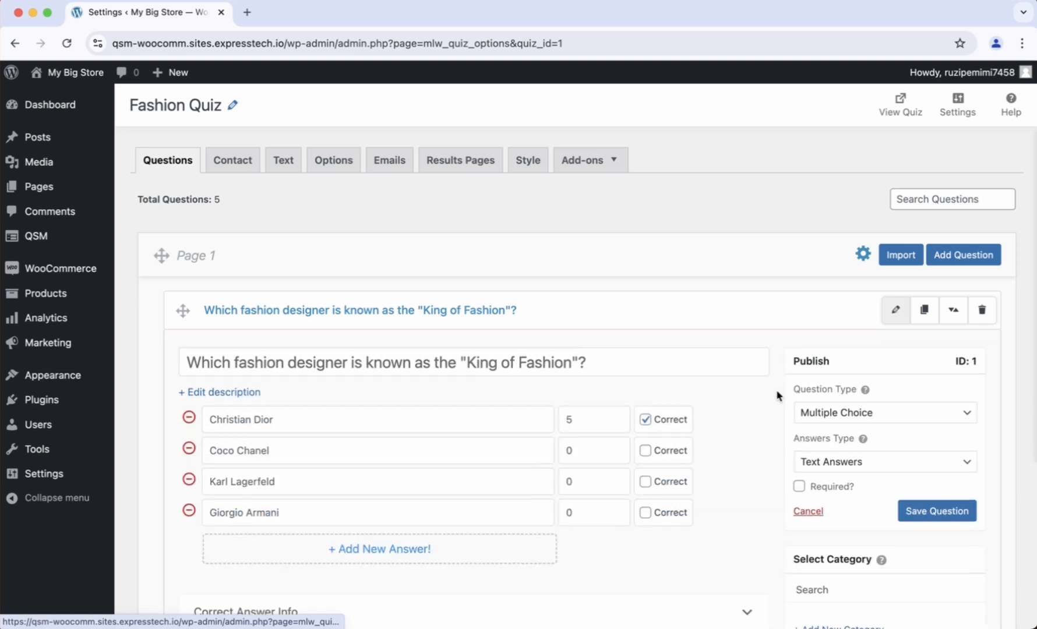
{"action": "scroll", "coordinate": [750, 438], "scroll_direction": "down", "scroll_amount": 2}
{"action": "scroll", "coordinate": [750, 441], "scroll_direction": "down", "scroll_amount": 5}
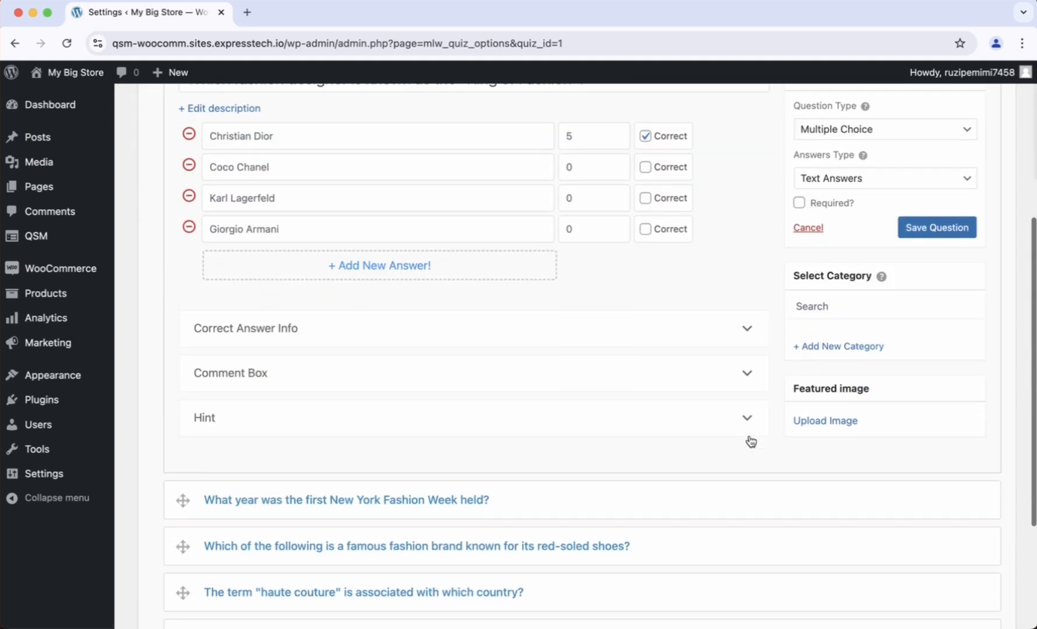
{"action": "scroll", "coordinate": [750, 441], "scroll_direction": "up", "scroll_amount": 6}
{"action": "scroll", "coordinate": [749, 434], "scroll_direction": "up", "scroll_amount": 1}
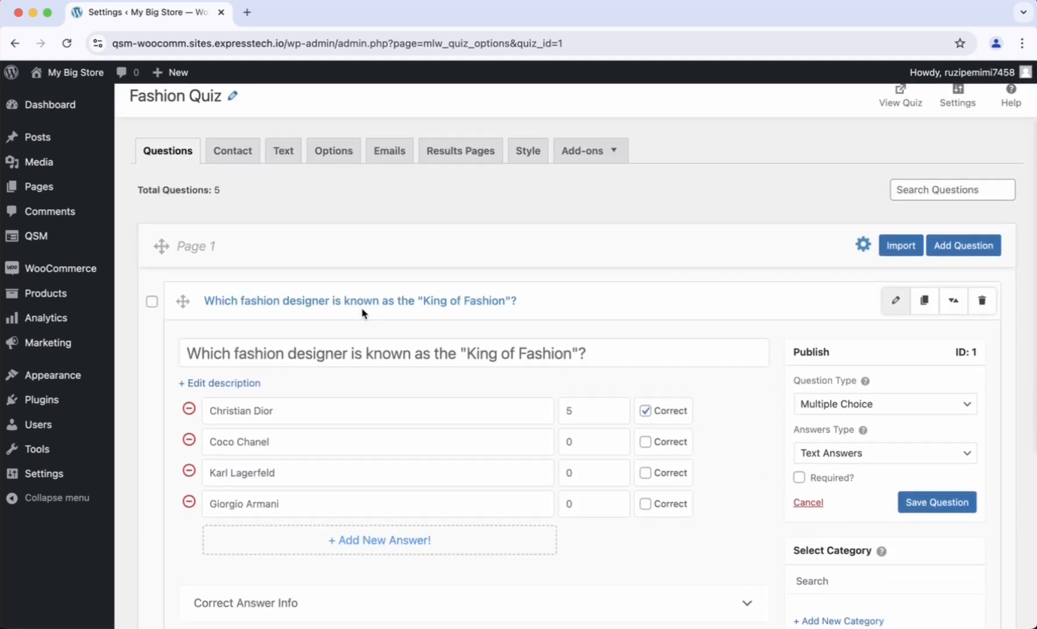
Open the quiz's Woocommerce add-on settings and save them with the existing heading and column values.
{"action": "mouse_move", "coordinate": [555, 155]}
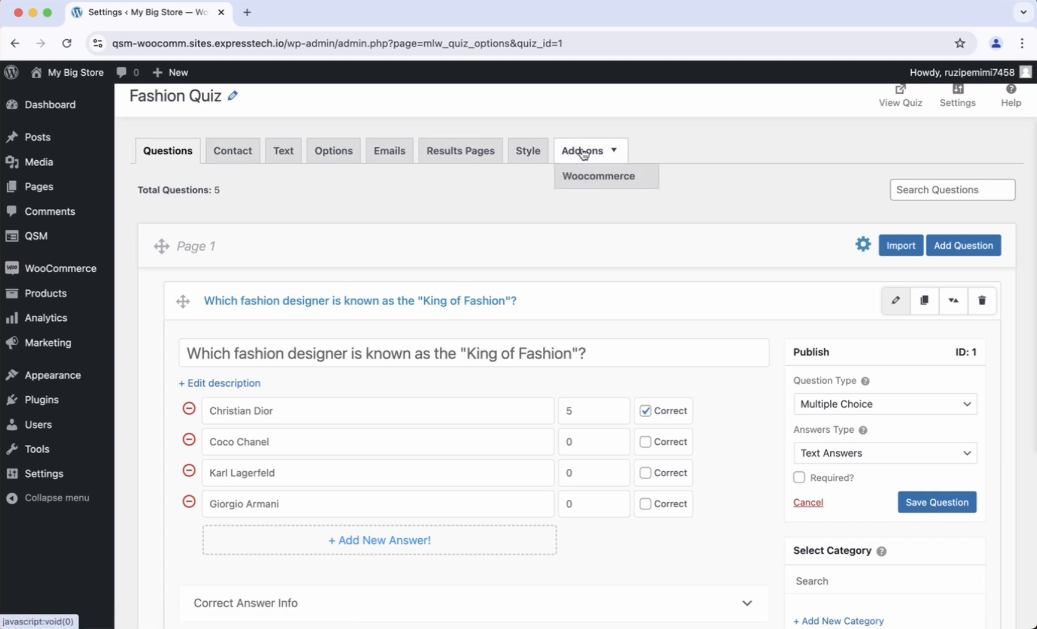
{"action": "left_click", "coordinate": [583, 180]}
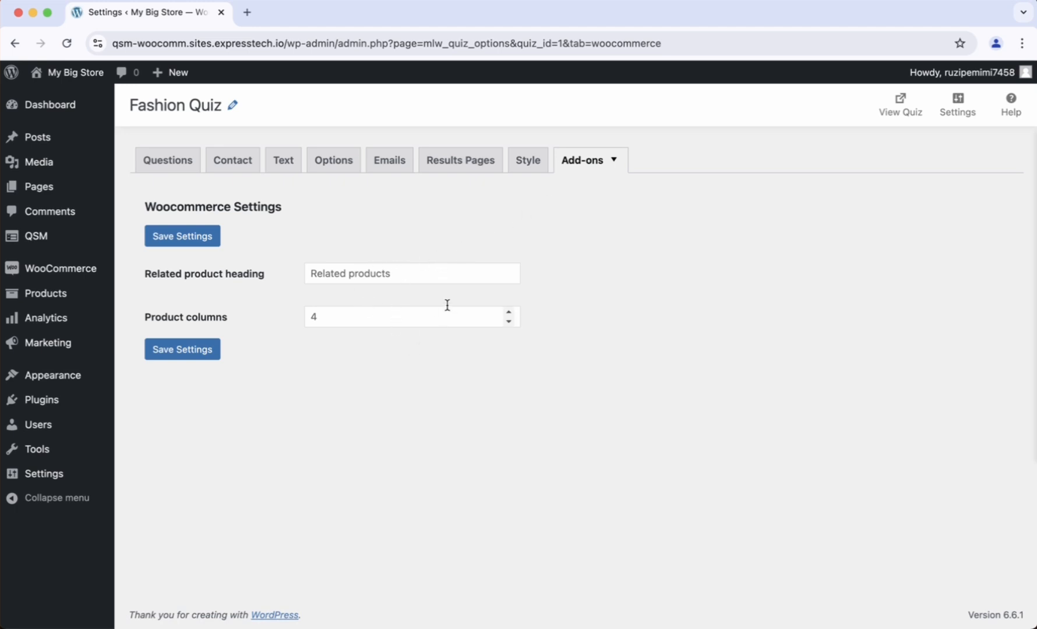
{"action": "left_click", "coordinate": [211, 354]}
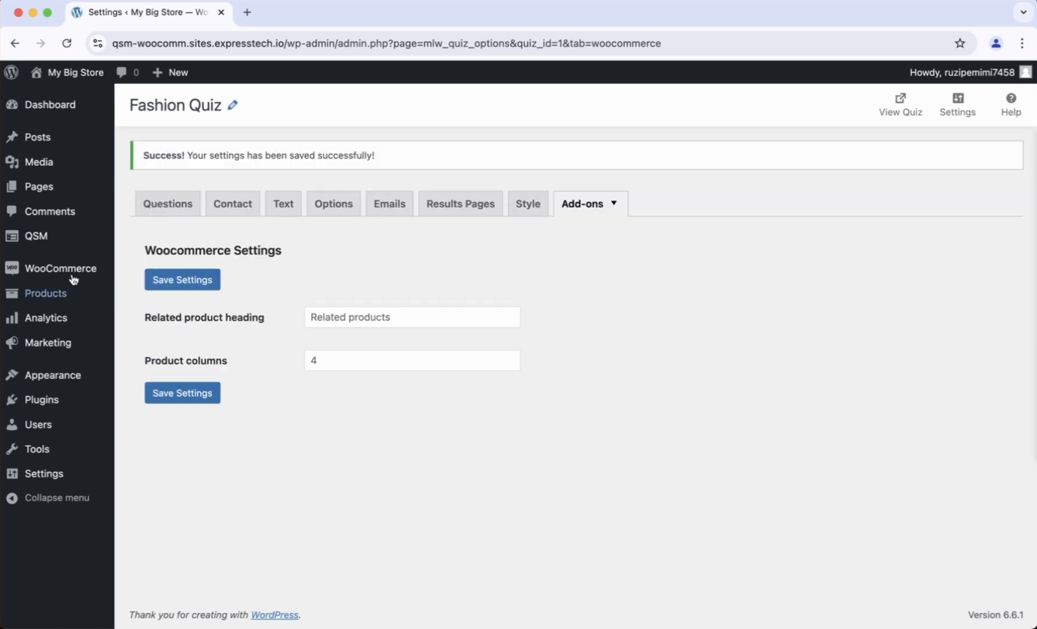
Open the Balloon Dress product for editing and show the QSM Quiz section of its product data.
{"action": "mouse_move", "coordinate": [49, 275]}
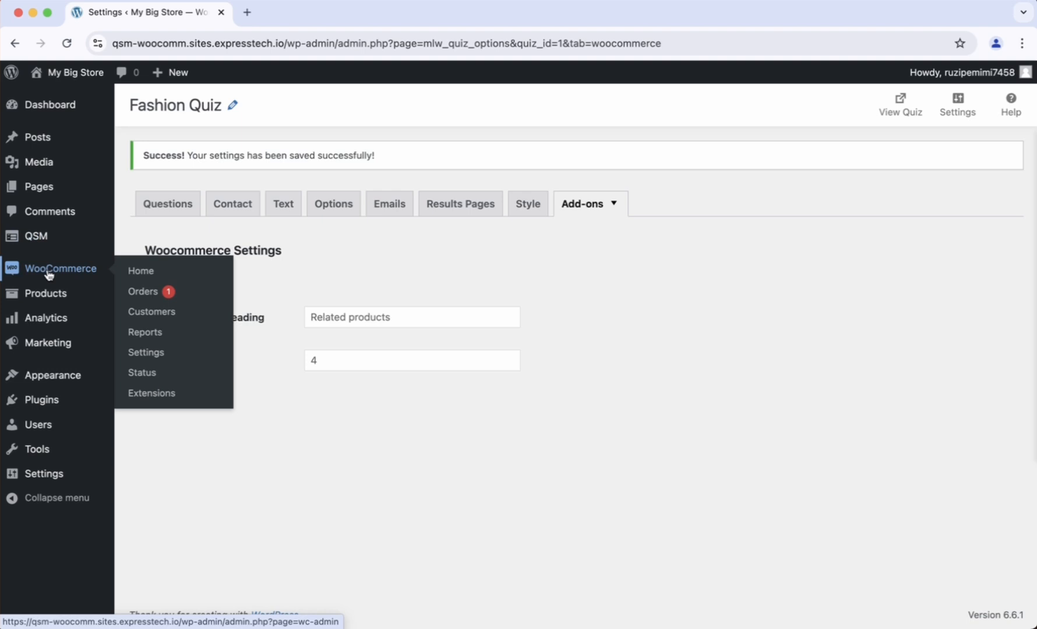
{"action": "mouse_move", "coordinate": [69, 291]}
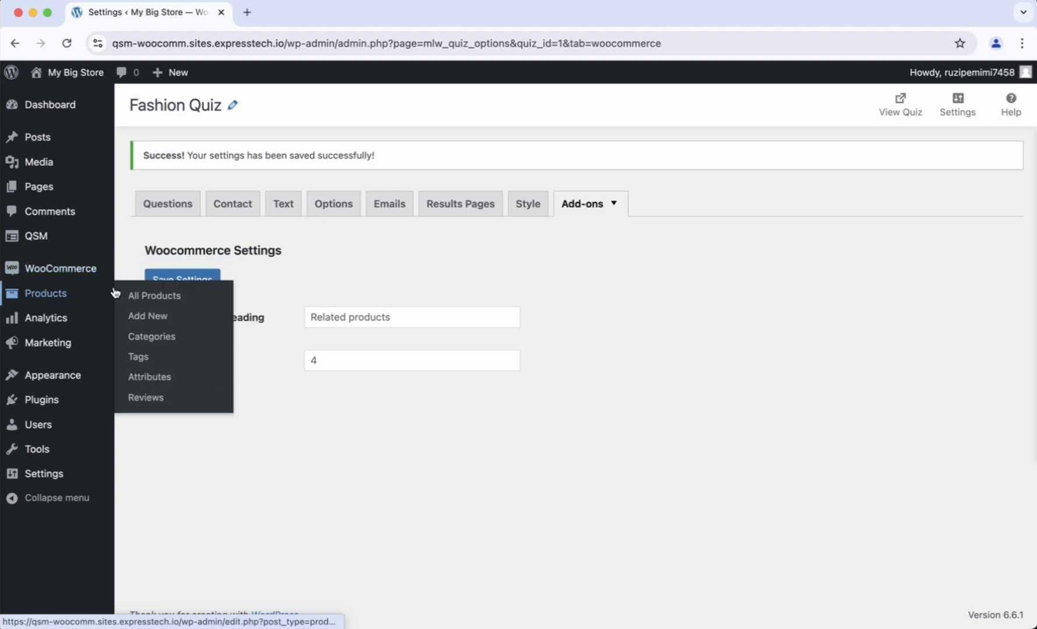
{"action": "left_click", "coordinate": [135, 296]}
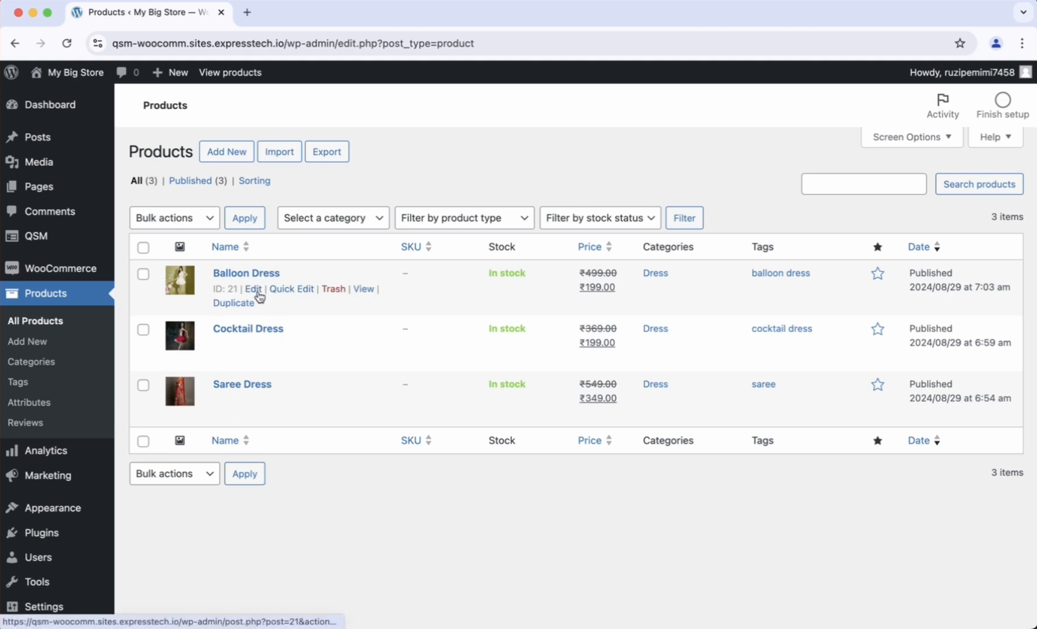
{"action": "left_click", "coordinate": [254, 289]}
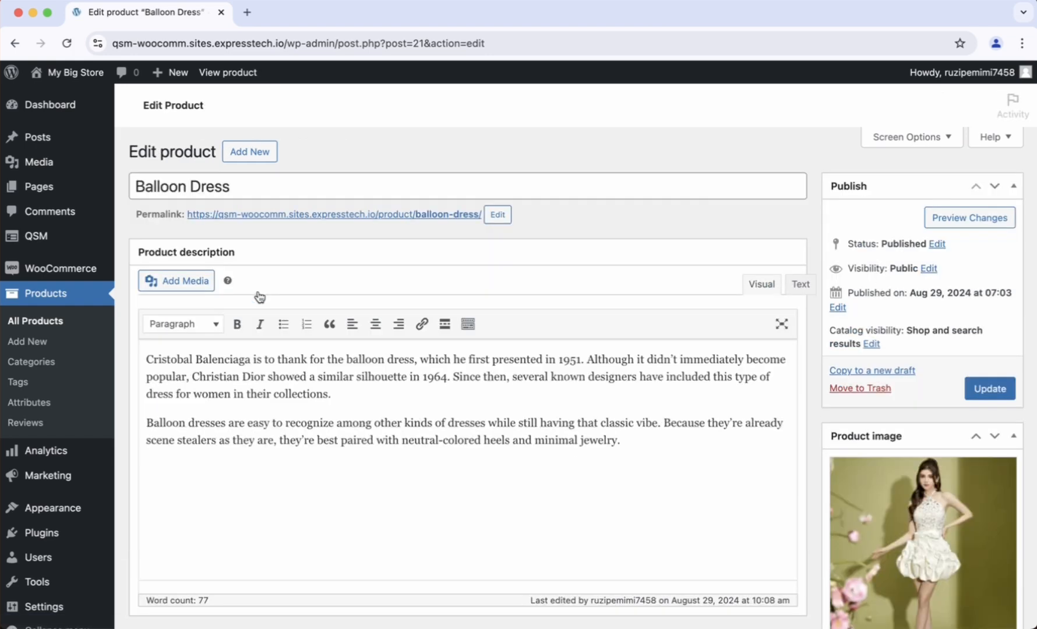
{"action": "scroll", "coordinate": [260, 297], "scroll_direction": "down", "scroll_amount": 5}
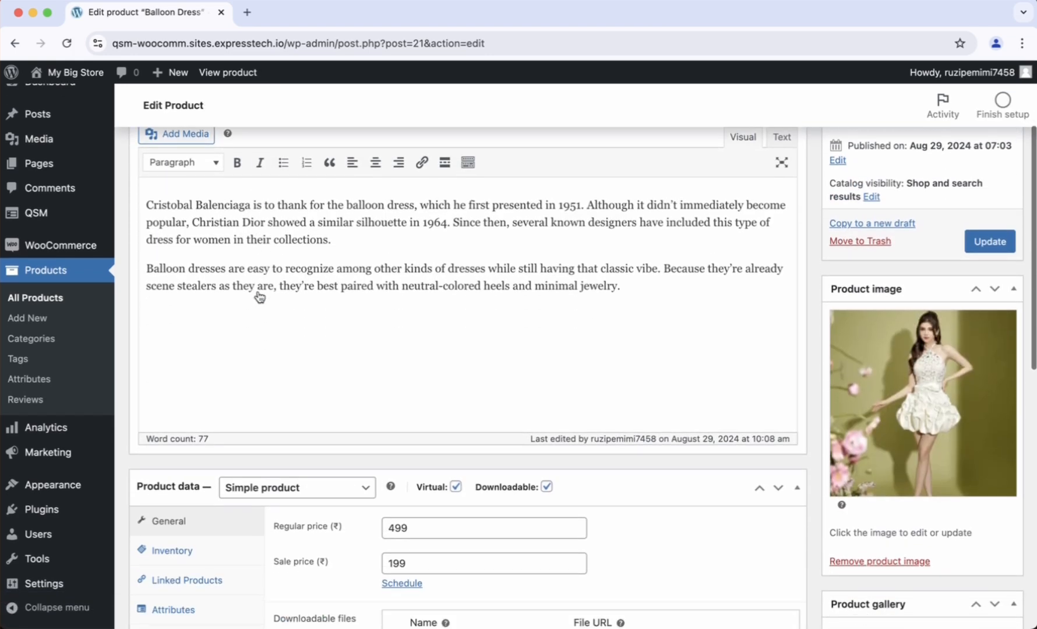
{"action": "scroll", "coordinate": [259, 298], "scroll_direction": "down", "scroll_amount": 8}
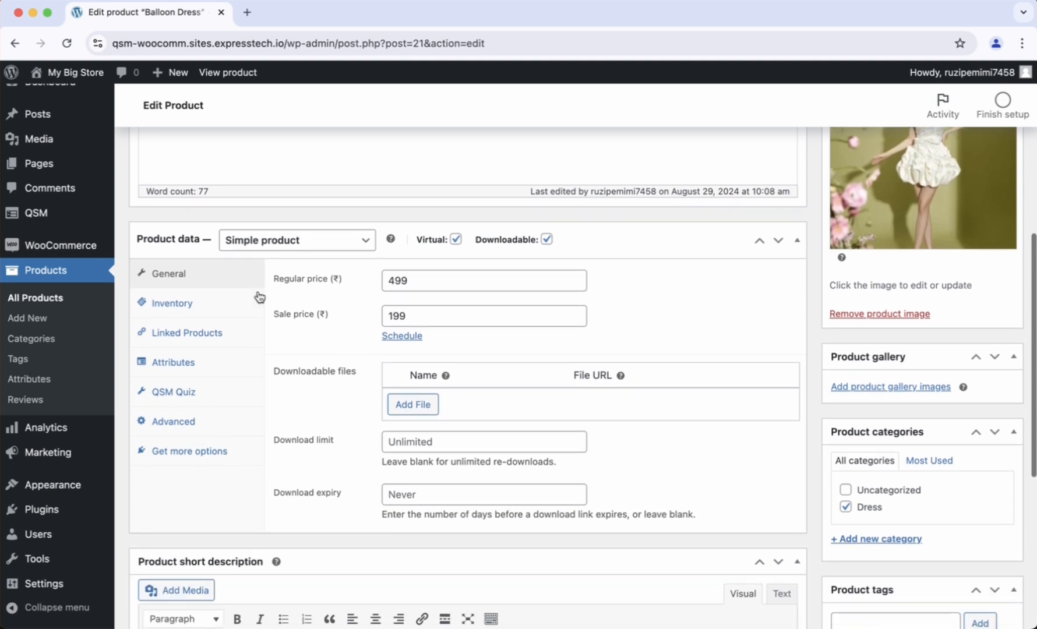
{"action": "left_click", "coordinate": [173, 399]}
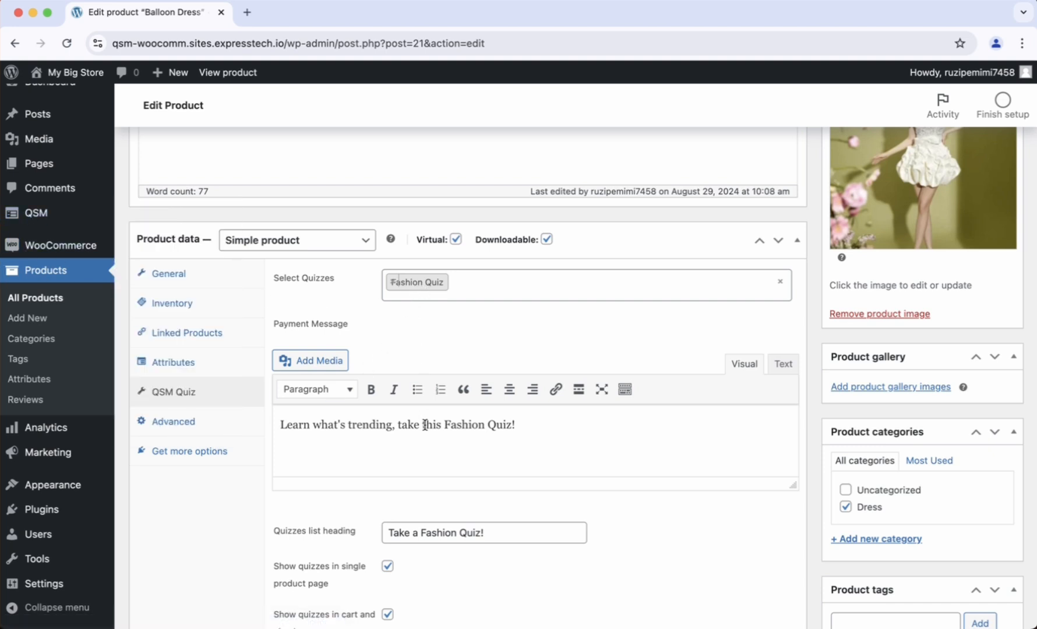
Examine the product's quiz settings, including payment message, list heading, display options, number of attempts and exceeded-attempts message.
{"action": "scroll", "coordinate": [424, 424], "scroll_direction": "down", "scroll_amount": 4}
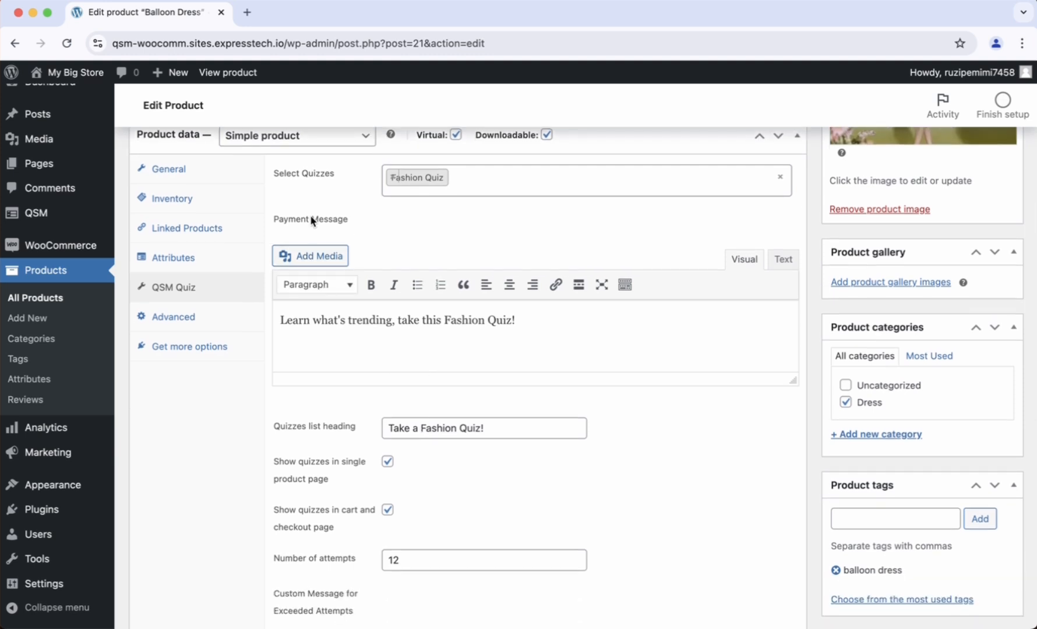
{"action": "scroll", "coordinate": [568, 371], "scroll_direction": "down", "scroll_amount": 3}
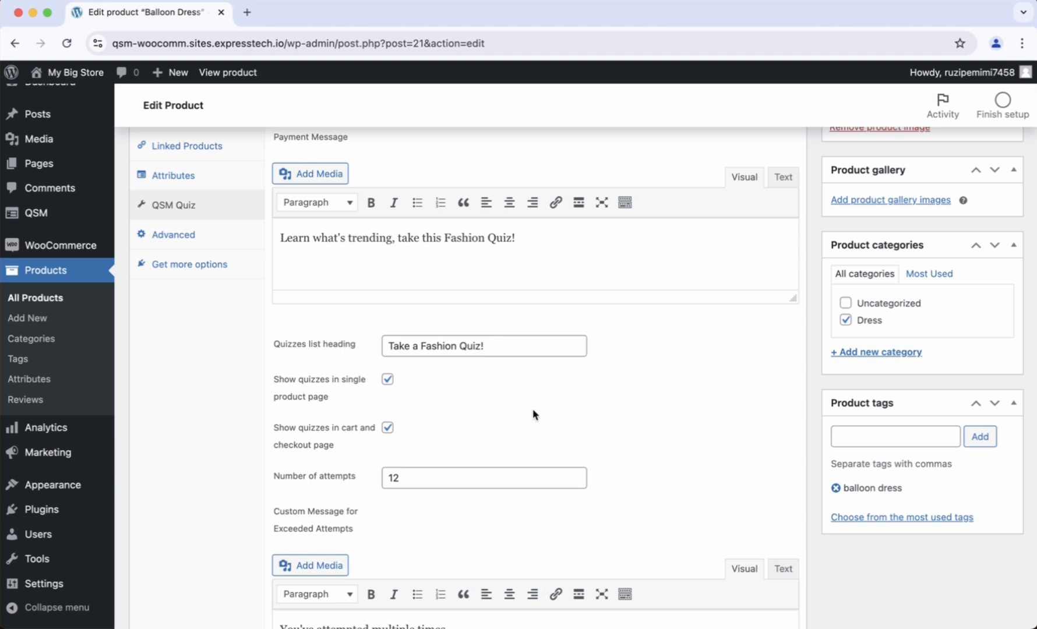
{"action": "scroll", "coordinate": [534, 414], "scroll_direction": "down", "scroll_amount": 2}
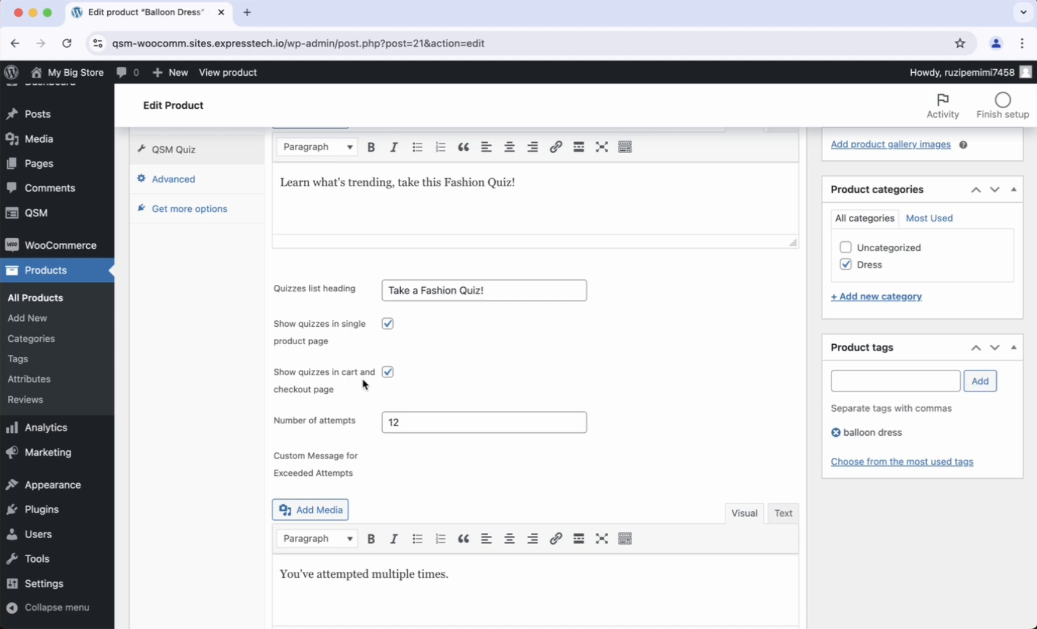
{"action": "scroll", "coordinate": [362, 383], "scroll_direction": "down", "scroll_amount": 3}
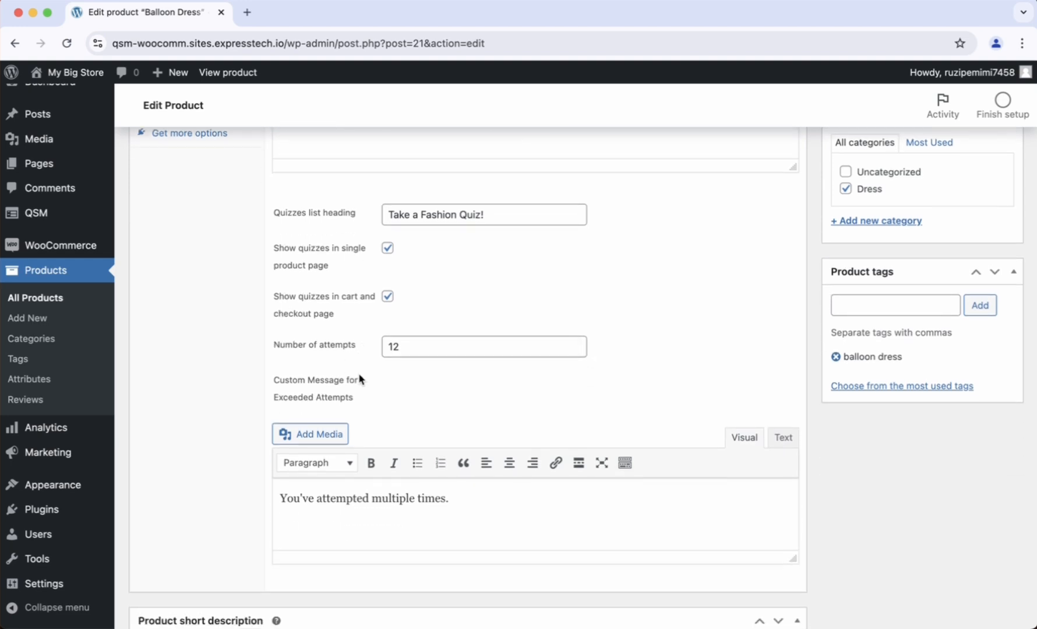
{"action": "scroll", "coordinate": [377, 497], "scroll_direction": "down", "scroll_amount": 3}
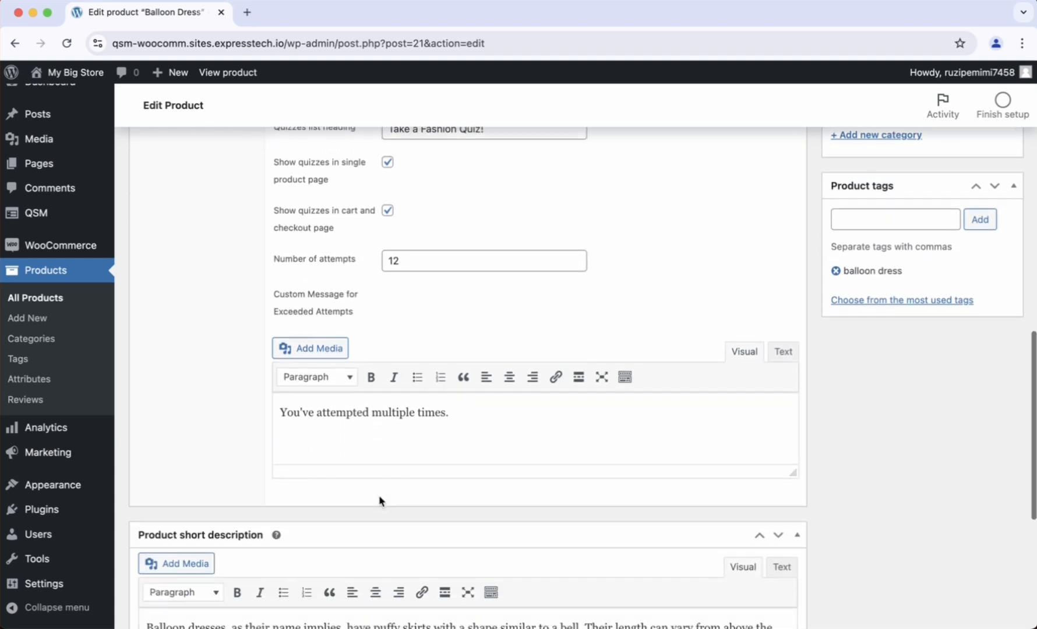
{"action": "scroll", "coordinate": [379, 500], "scroll_direction": "down", "scroll_amount": 2}
{"action": "scroll", "coordinate": [377, 387], "scroll_direction": "down", "scroll_amount": 2}
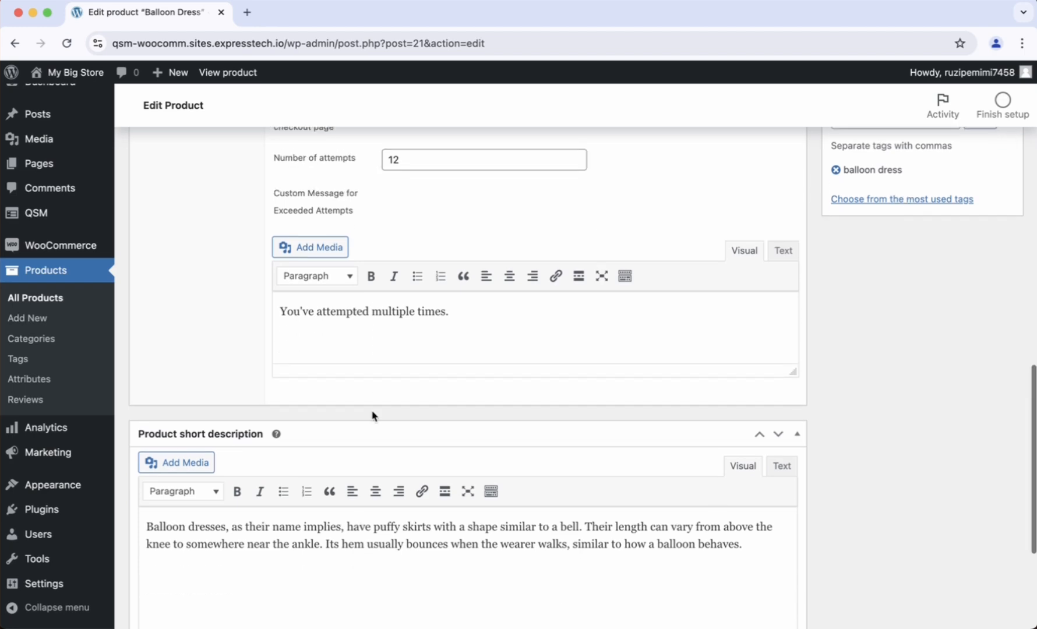
{"action": "scroll", "coordinate": [364, 563], "scroll_direction": "down", "scroll_amount": 8}
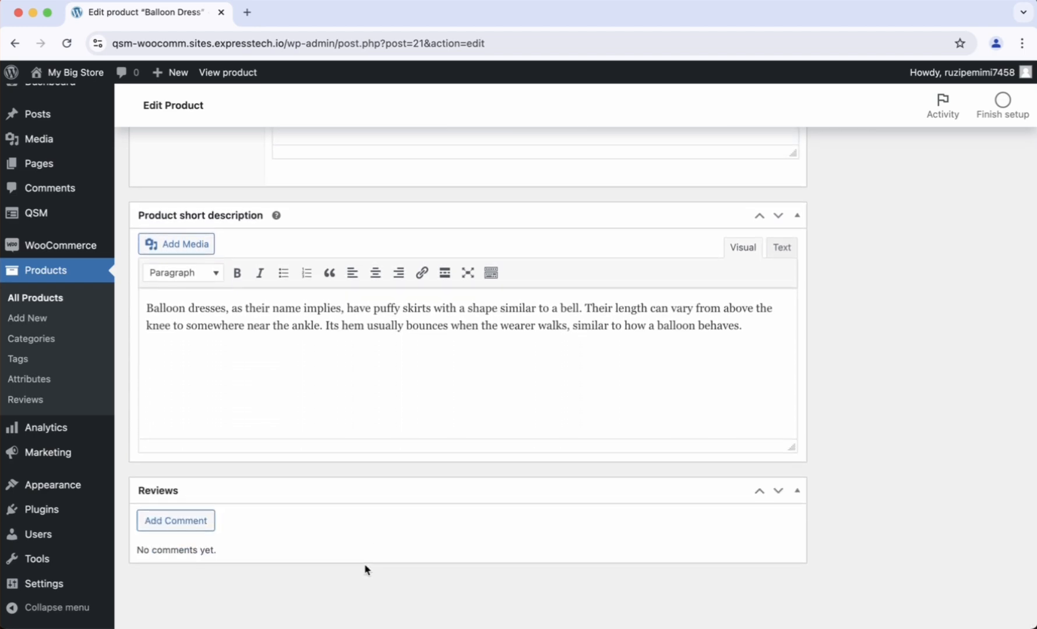
Update the Balloon Dress product to save its quiz settings.
{"action": "scroll", "coordinate": [364, 562], "scroll_direction": "up", "scroll_amount": 20}
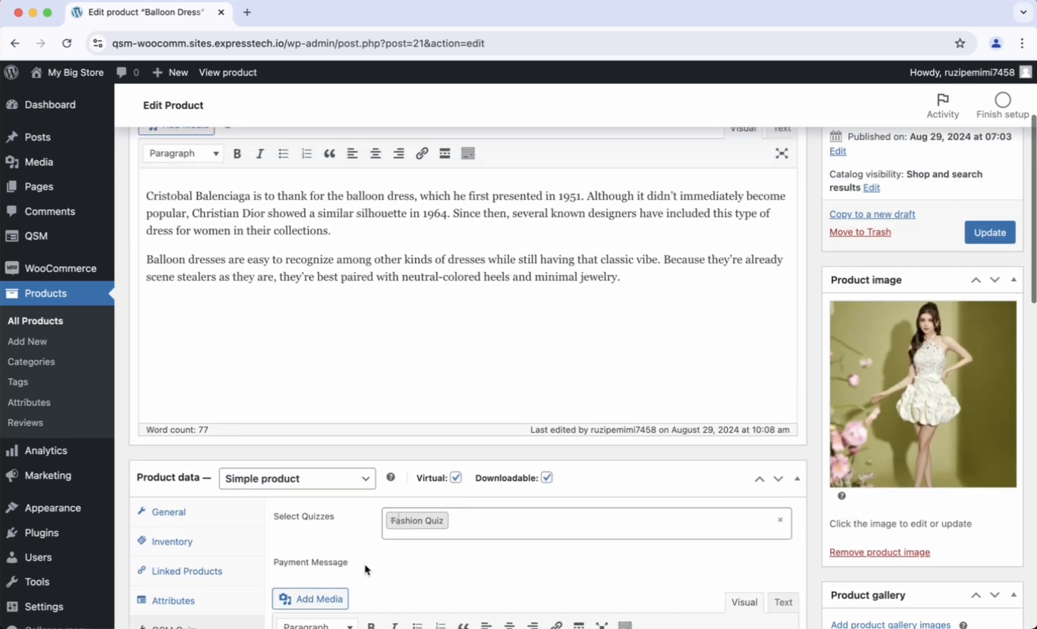
{"action": "scroll", "coordinate": [363, 563], "scroll_direction": "up", "scroll_amount": 2}
{"action": "left_click", "coordinate": [1001, 286]}
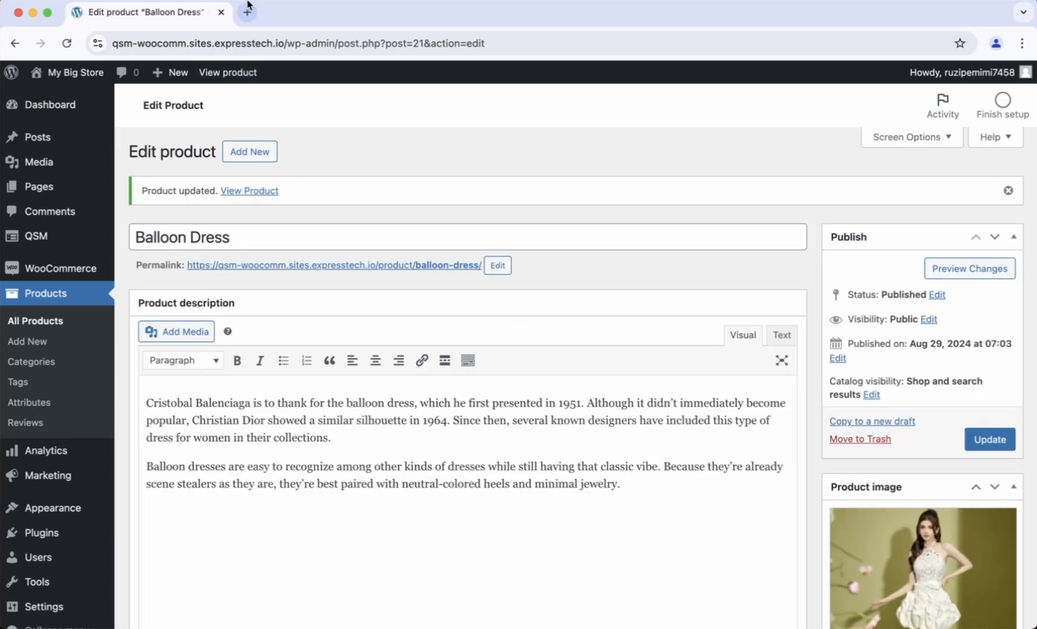
{"action": "left_click", "coordinate": [248, 7]}
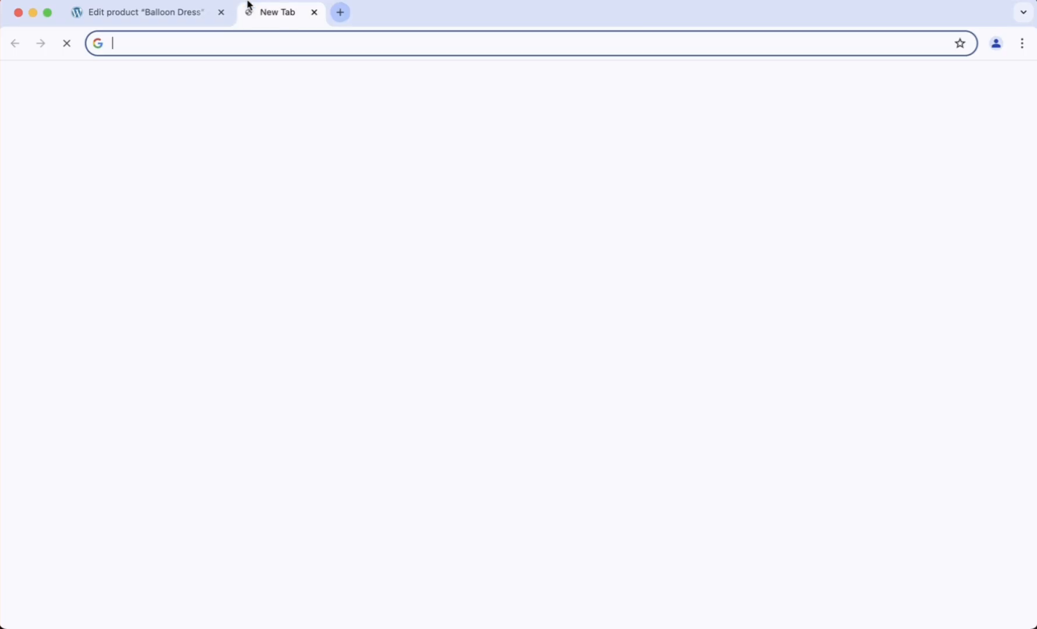
{"action": "type", "text": "https://qsm-woocomm.sites.expresstech.io/shop"}
{"action": "key", "text": "Return"}
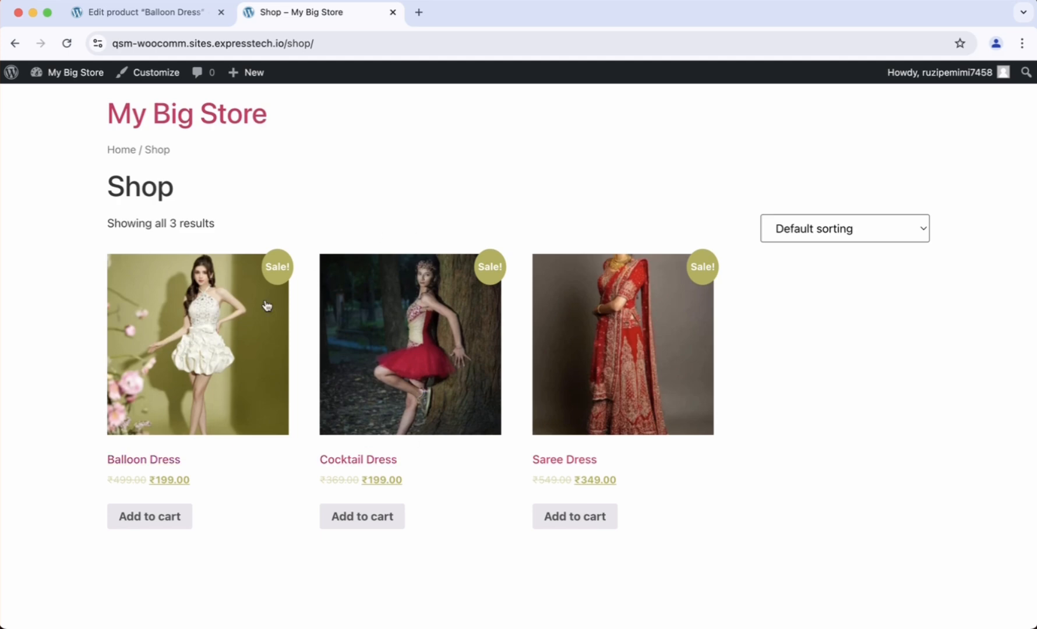
{"action": "left_click", "coordinate": [184, 393]}
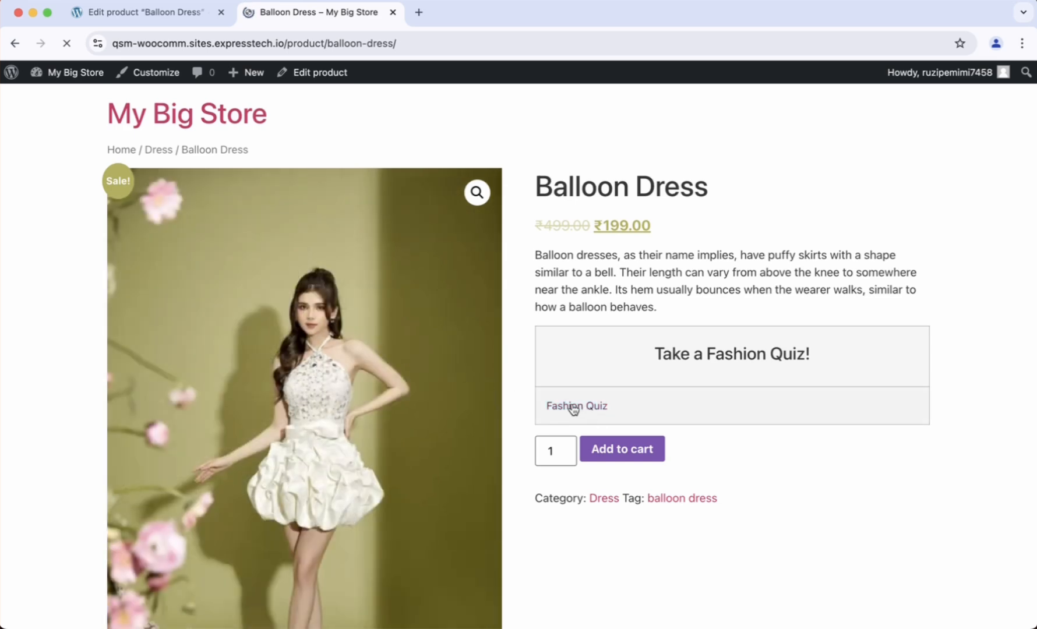
Add one Balloon Dress to the cart and proceed from the cart to checkout.
{"action": "scroll", "coordinate": [591, 406], "scroll_direction": "down", "scroll_amount": 1}
{"action": "scroll", "coordinate": [591, 407], "scroll_direction": "down", "scroll_amount": 1}
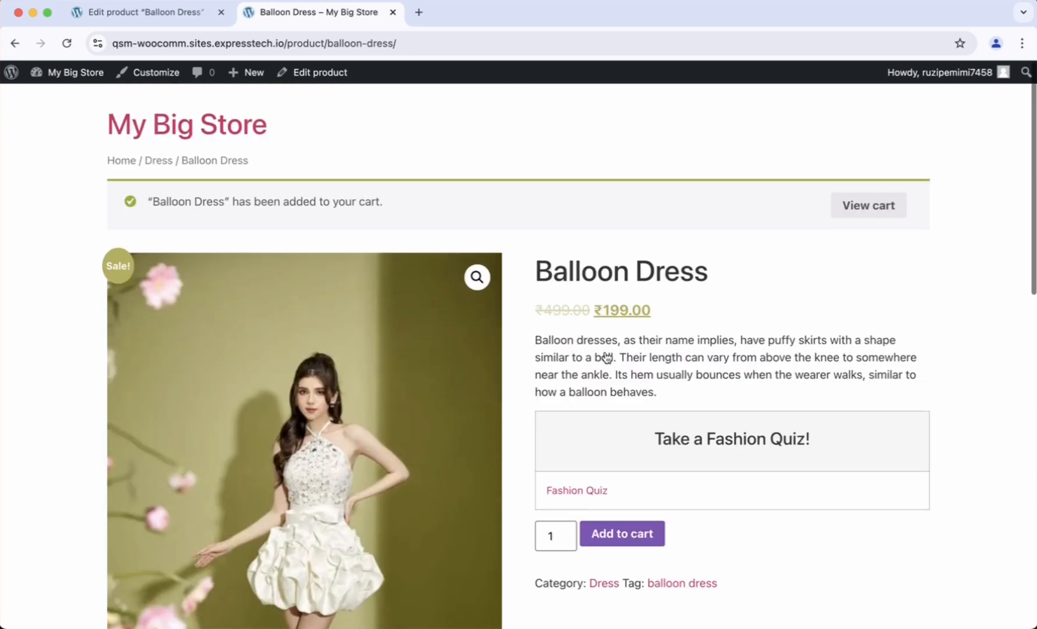
{"action": "left_click", "coordinate": [879, 197]}
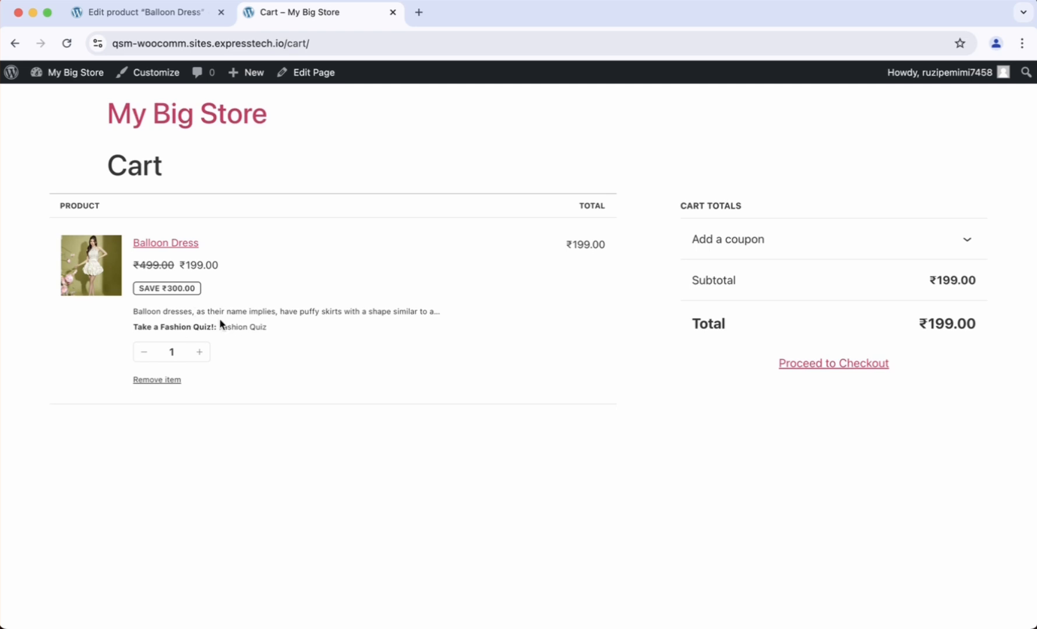
{"action": "left_click", "coordinate": [866, 363]}
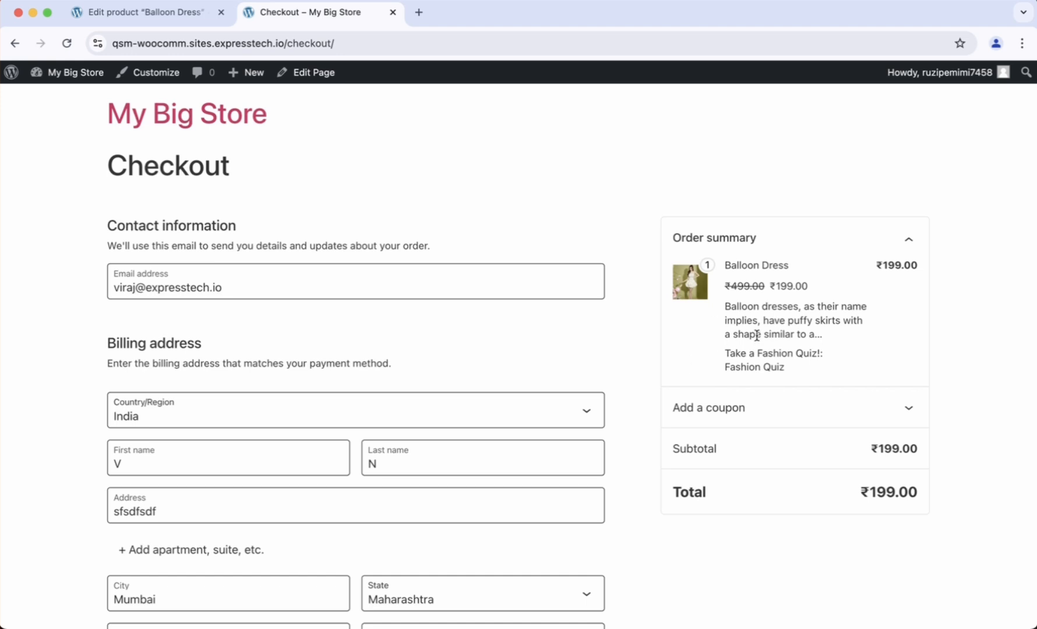
Review the checkout page's order summary with the linked quiz, billing details and payment options.
{"action": "scroll", "coordinate": [749, 285], "scroll_direction": "down", "scroll_amount": 4}
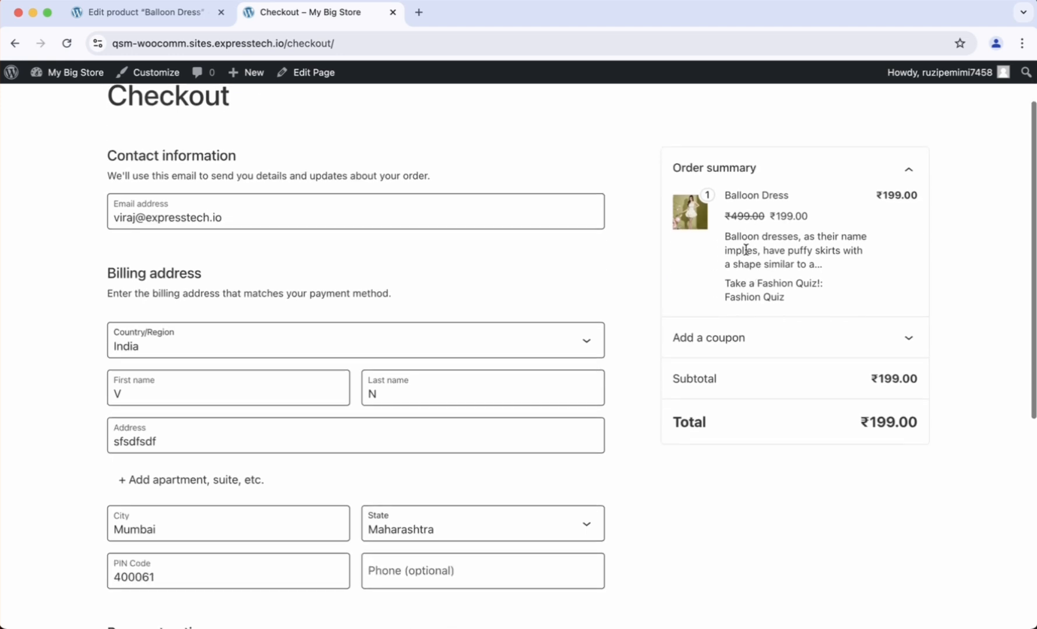
{"action": "scroll", "coordinate": [746, 250], "scroll_direction": "down", "scroll_amount": 10}
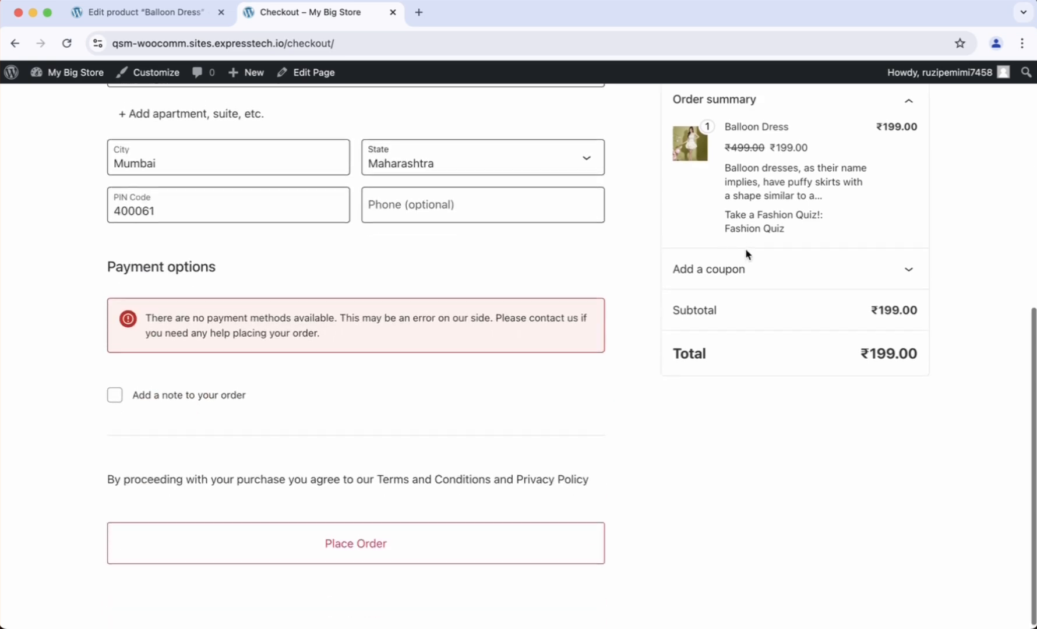
{"action": "scroll", "coordinate": [745, 249], "scroll_direction": "up", "scroll_amount": 15}
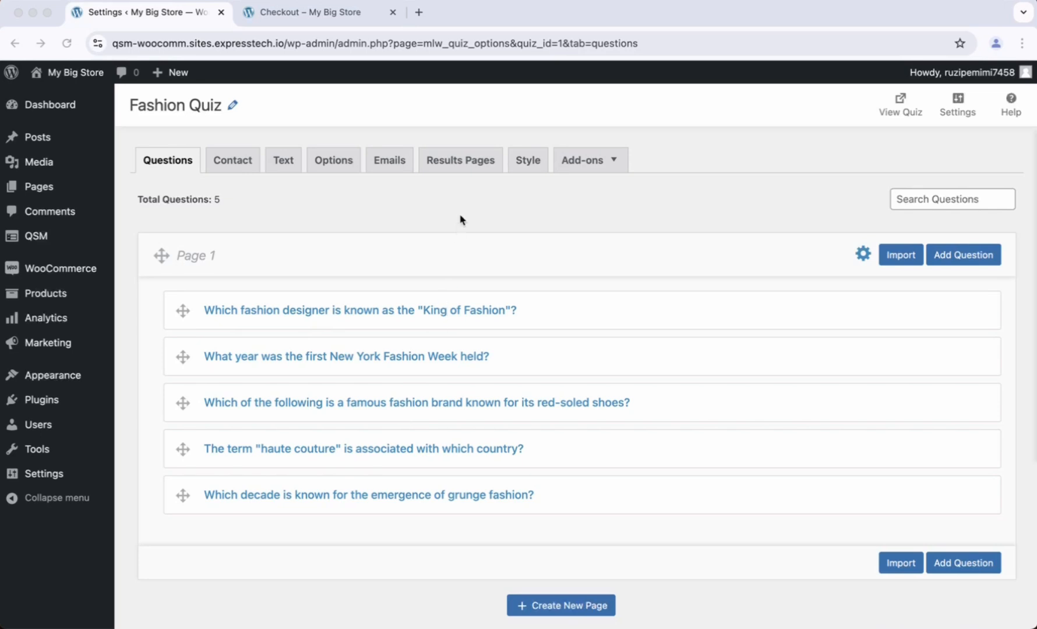
Set Balloon Dress, Cocktail Dress and Saree Dress as related products on the Fashion Quiz's Result Page 1 and save the results pages.
{"action": "left_click", "coordinate": [459, 164]}
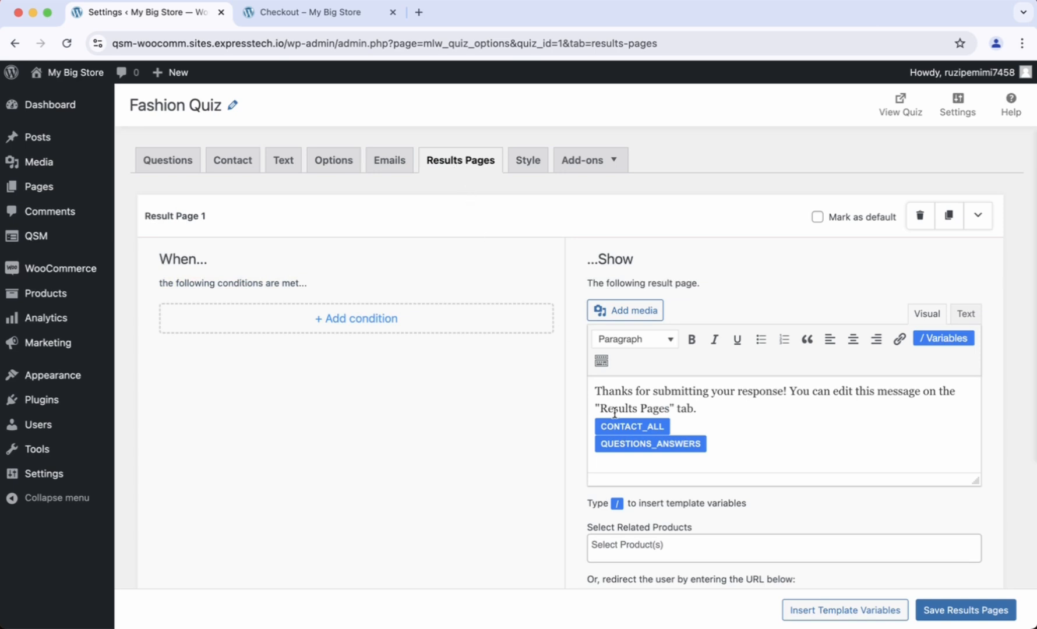
{"action": "left_click", "coordinate": [629, 550]}
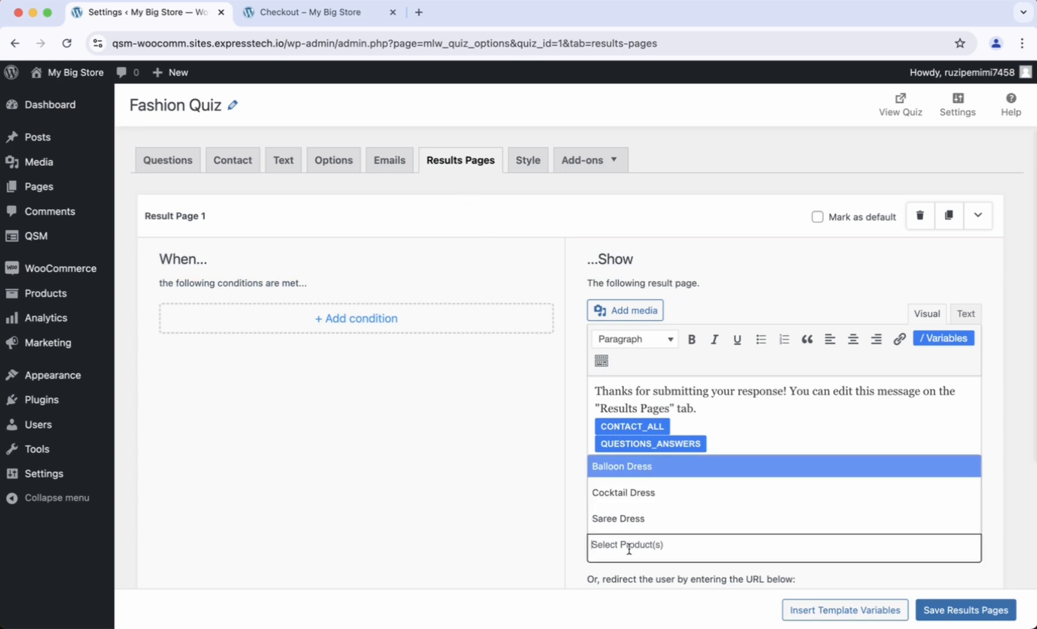
{"action": "left_click", "coordinate": [652, 474]}
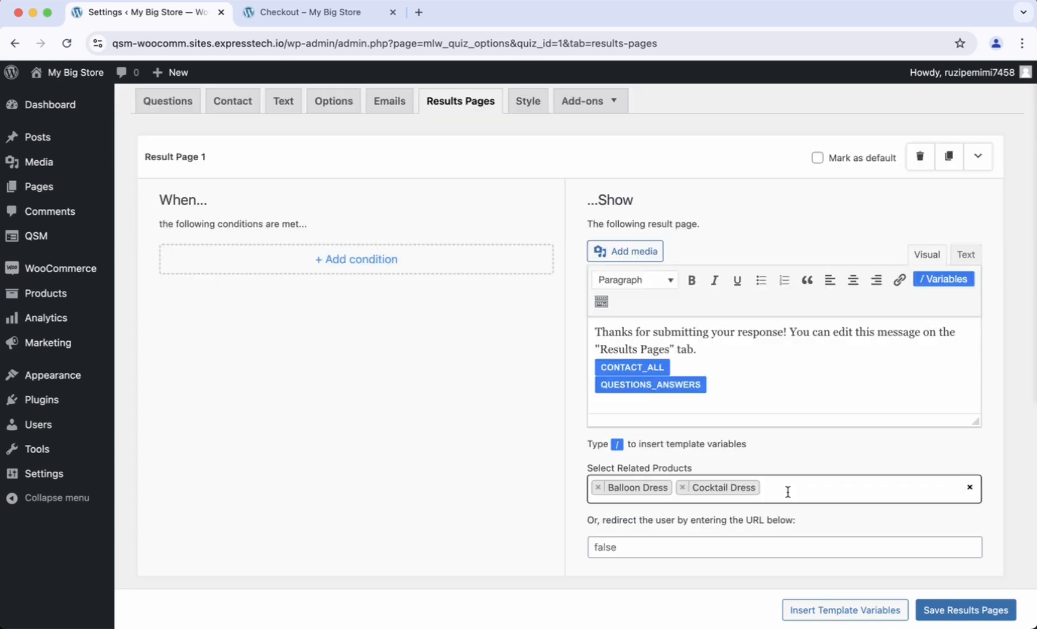
{"action": "left_click", "coordinate": [787, 492]}
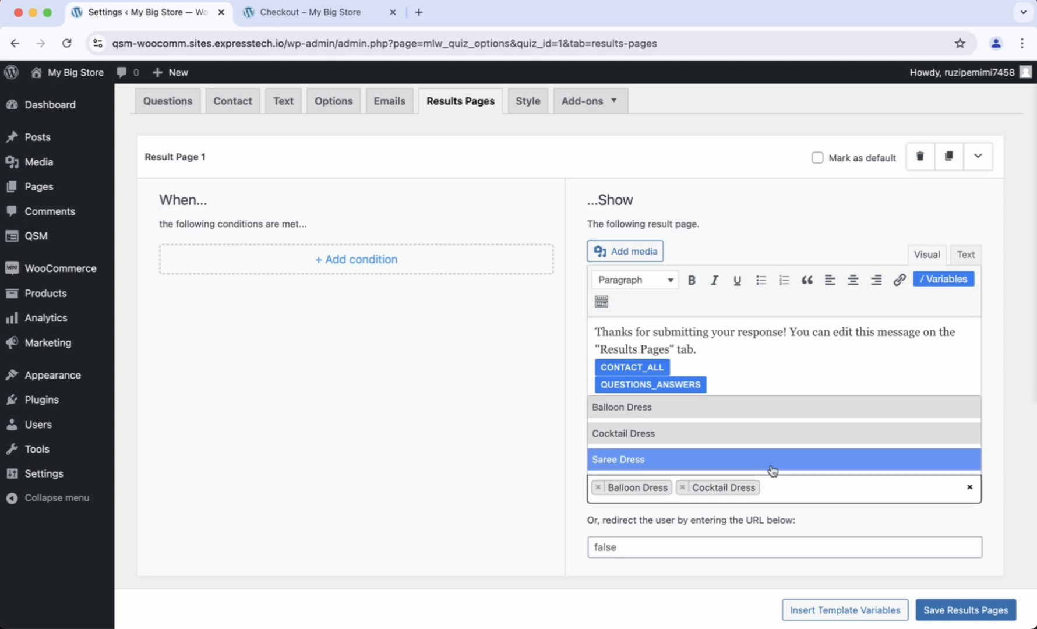
{"action": "left_click", "coordinate": [773, 466]}
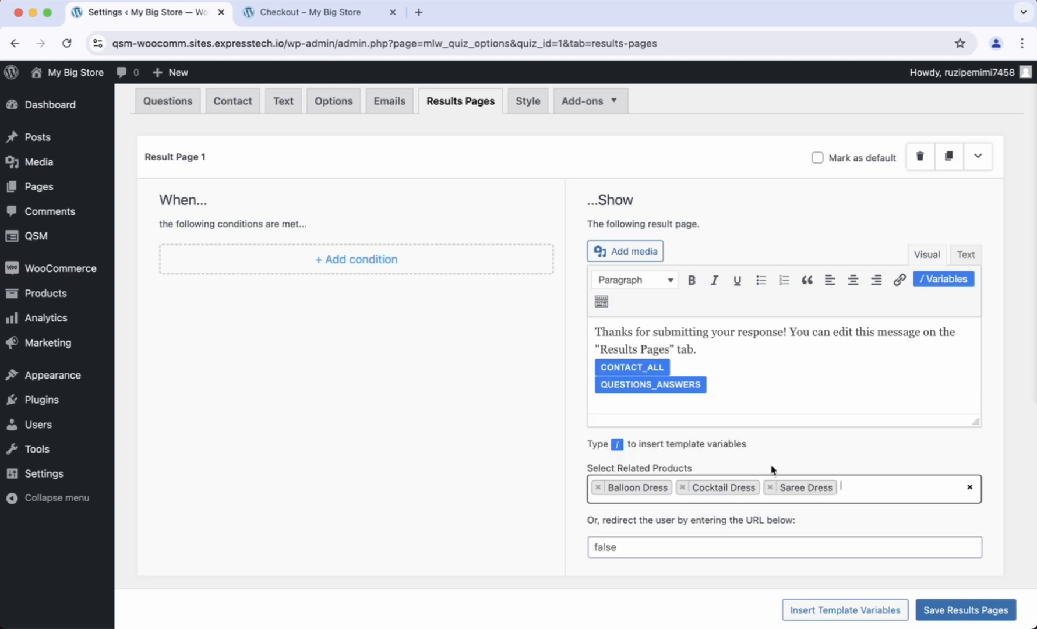
{"action": "left_click", "coordinate": [933, 609]}
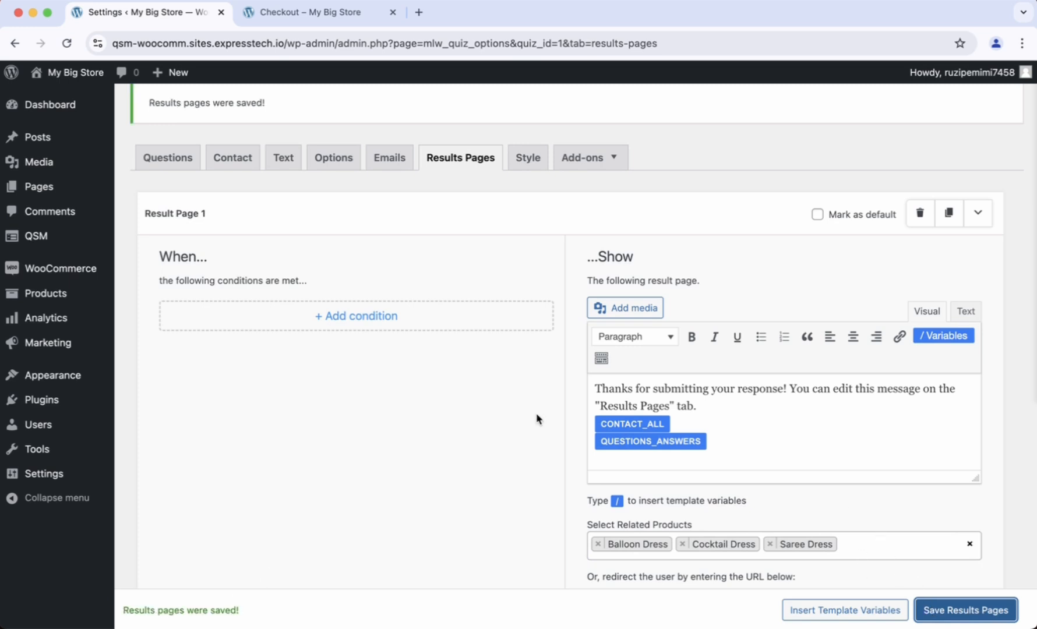
Return to the store's order received page and open the Fashion Quiz linked in the order details.
{"action": "left_click", "coordinate": [315, 22]}
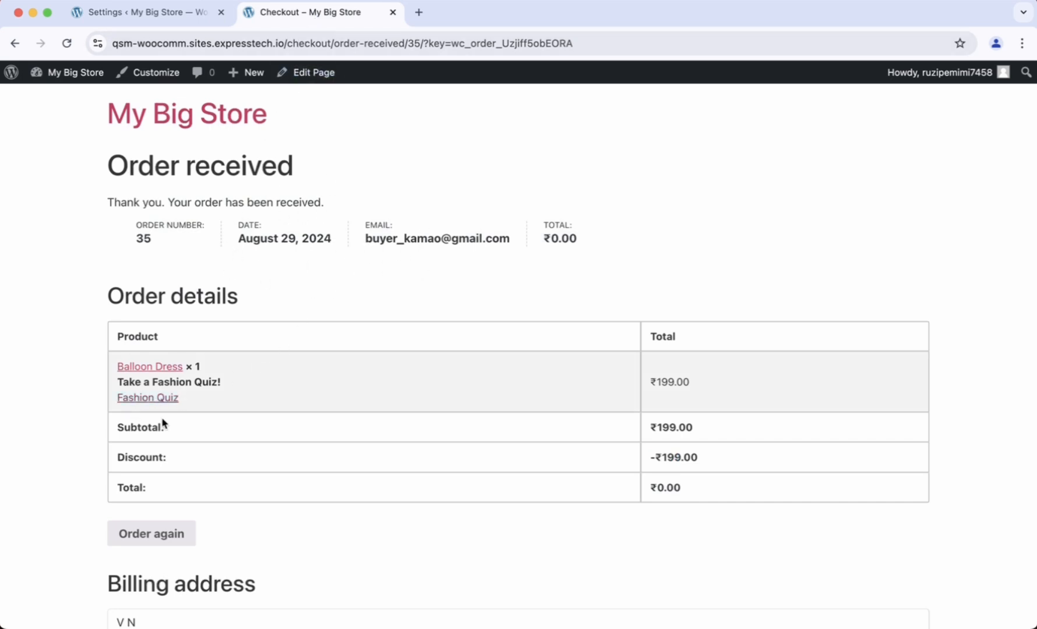
{"action": "scroll", "coordinate": [175, 425], "scroll_direction": "down", "scroll_amount": 3}
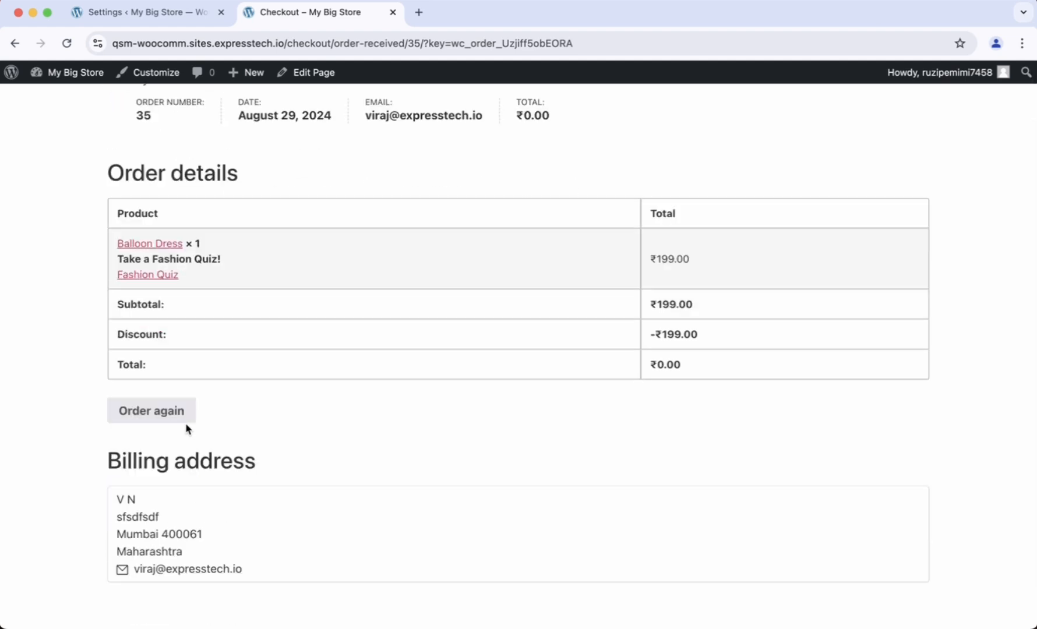
{"action": "left_click", "coordinate": [161, 284]}
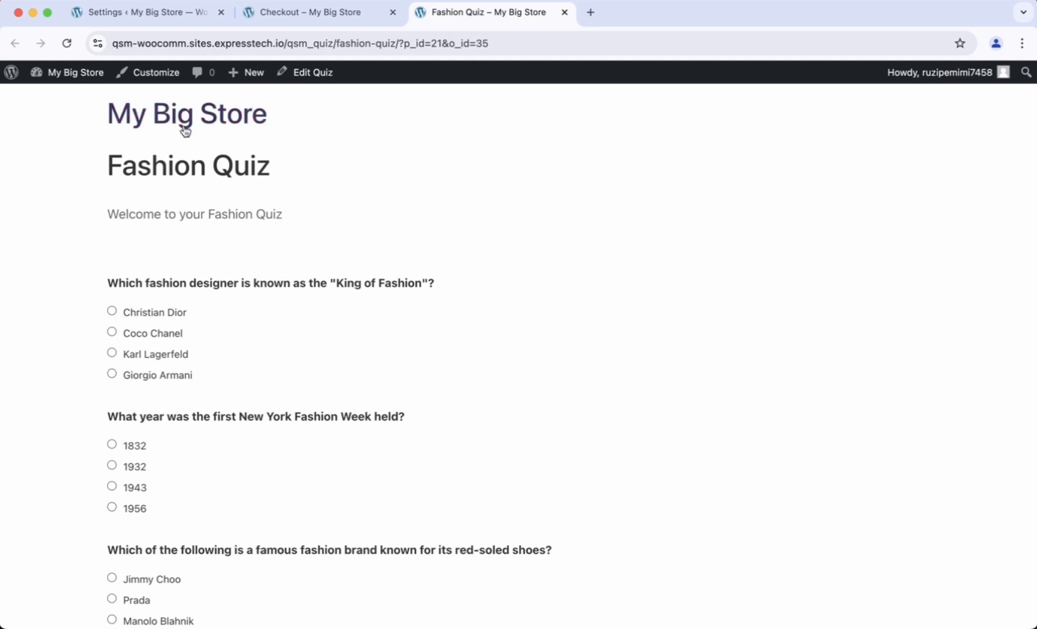
Answer the Fashion Quiz with Christian Dior, 1832, Jimmy Choo, Italy and 1990s, and submit it.
{"action": "scroll", "coordinate": [169, 158], "scroll_direction": "down", "scroll_amount": 1}
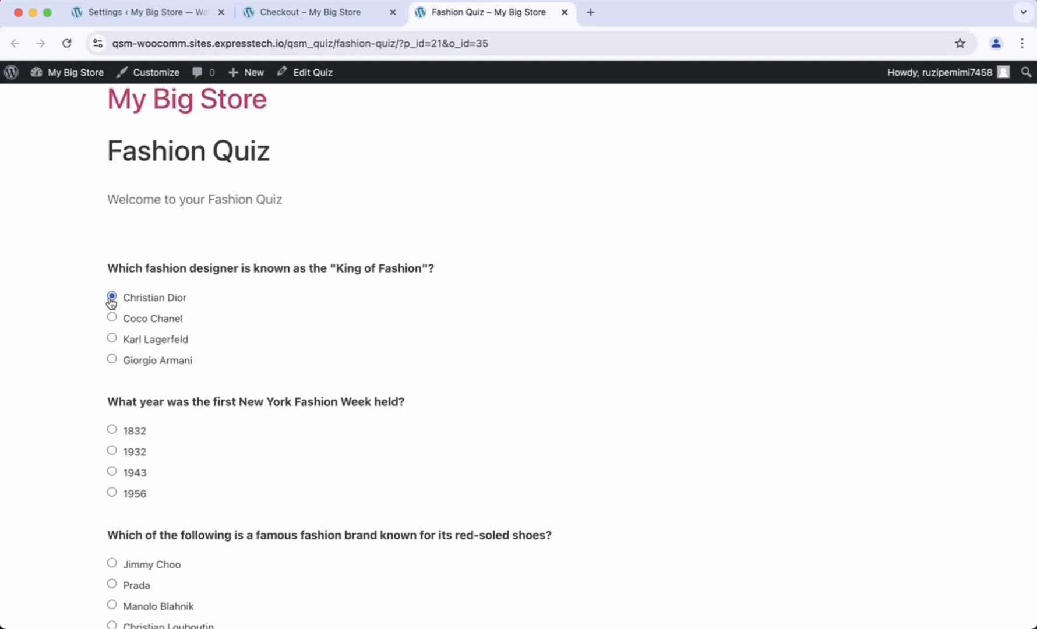
{"action": "scroll", "coordinate": [112, 303], "scroll_direction": "down", "scroll_amount": 3}
{"action": "left_click", "coordinate": [110, 352]}
{"action": "scroll", "coordinate": [111, 355], "scroll_direction": "down", "scroll_amount": 3}
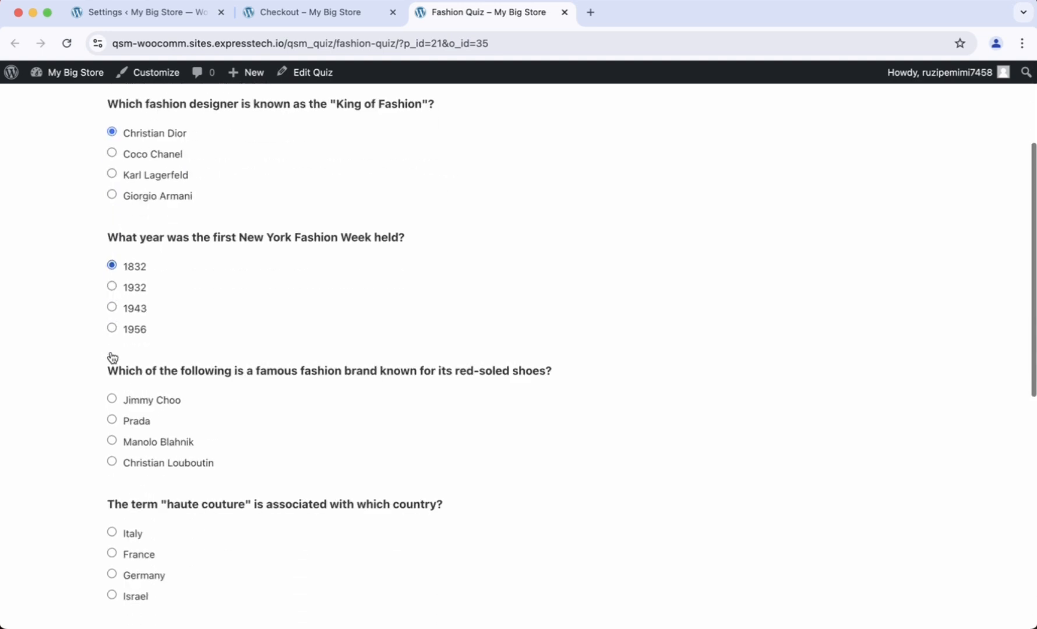
{"action": "scroll", "coordinate": [114, 402], "scroll_direction": "down", "scroll_amount": 3}
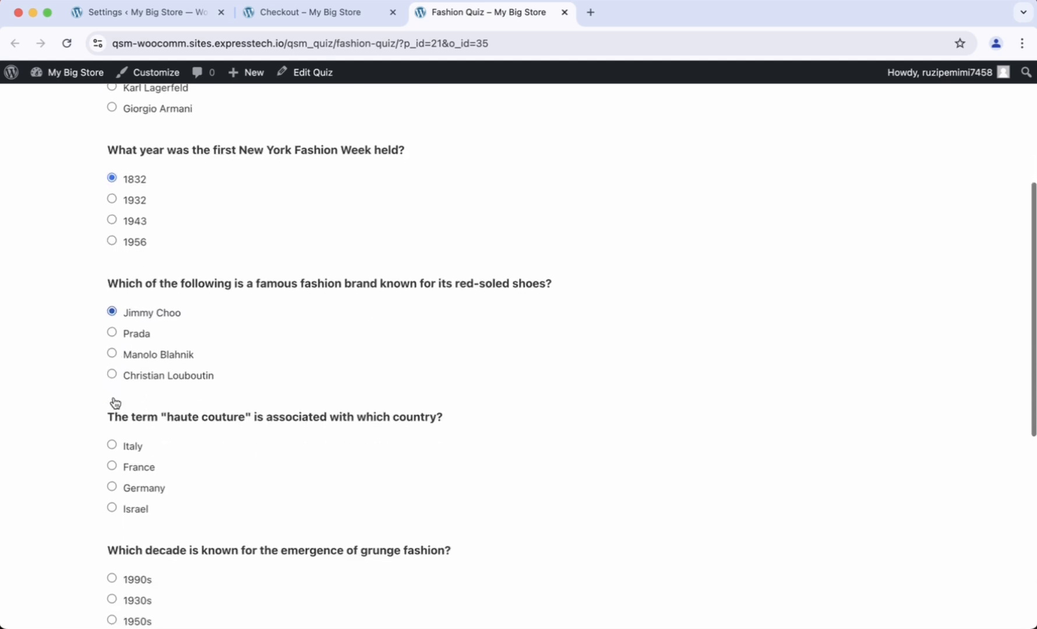
{"action": "left_click", "coordinate": [111, 442]}
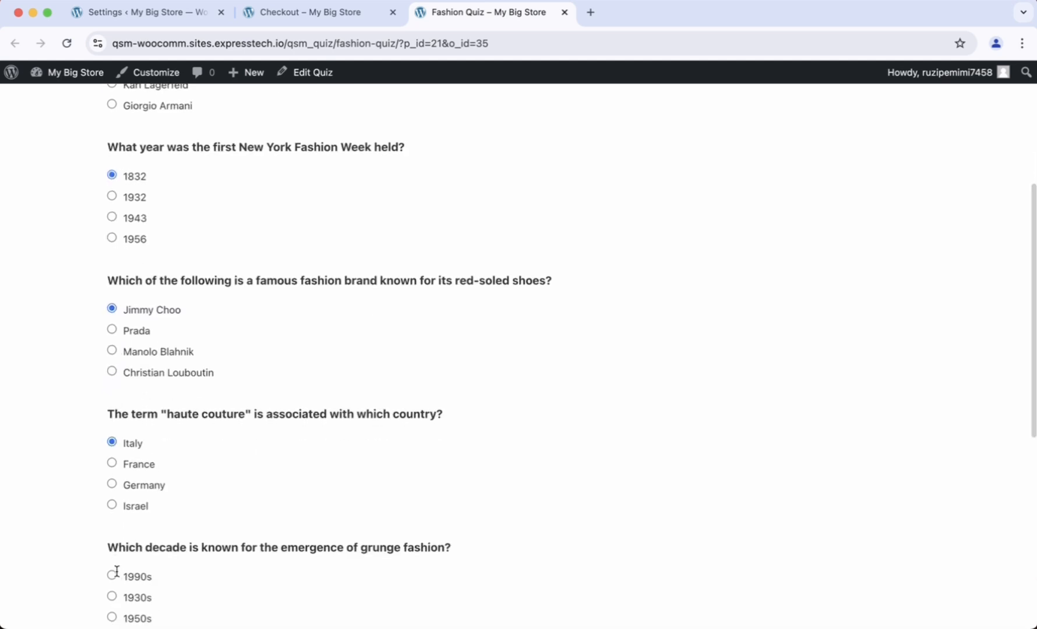
{"action": "scroll", "coordinate": [119, 554], "scroll_direction": "down", "scroll_amount": 1}
{"action": "scroll", "coordinate": [121, 548], "scroll_direction": "down", "scroll_amount": 2}
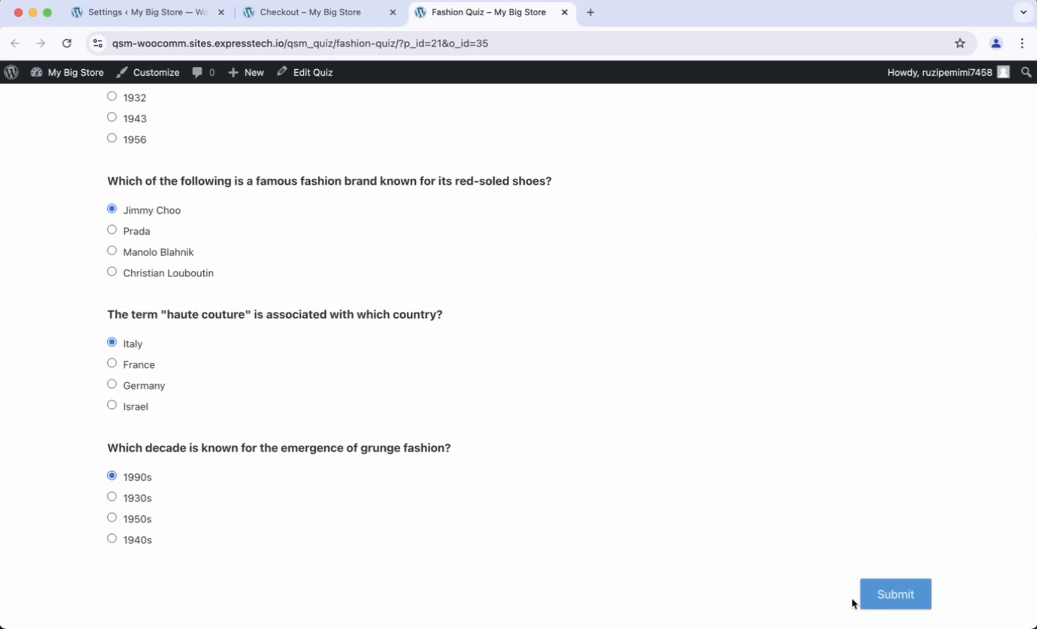
{"action": "left_click", "coordinate": [881, 595]}
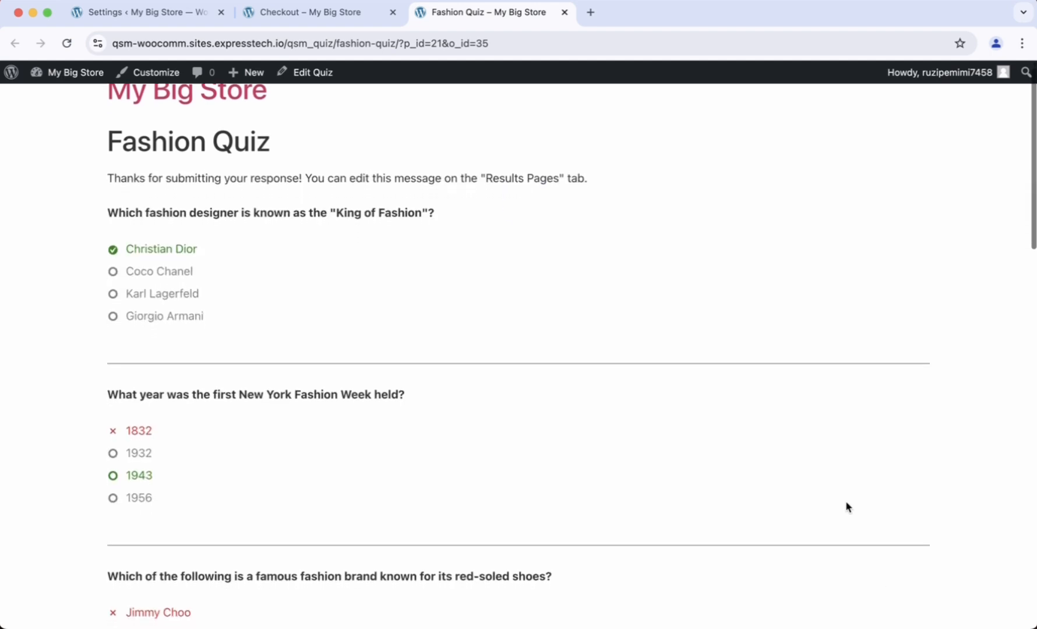
Review the quiz results and add the Cocktail Dress to the cart from the related products below them.
{"action": "scroll", "coordinate": [781, 396], "scroll_direction": "down", "scroll_amount": 5}
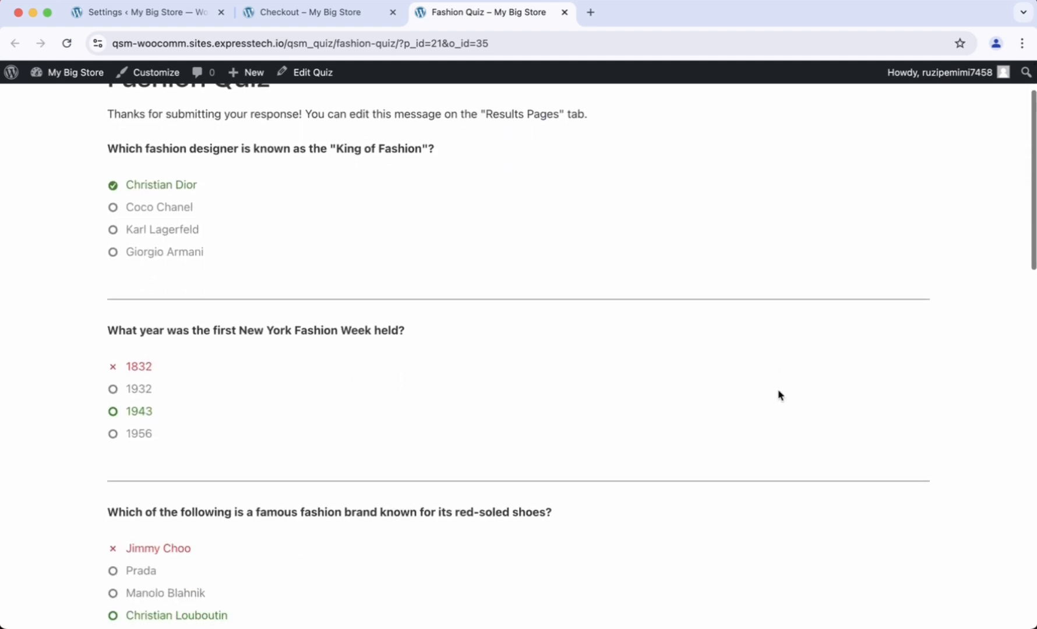
{"action": "scroll", "coordinate": [781, 395], "scroll_direction": "down", "scroll_amount": 5}
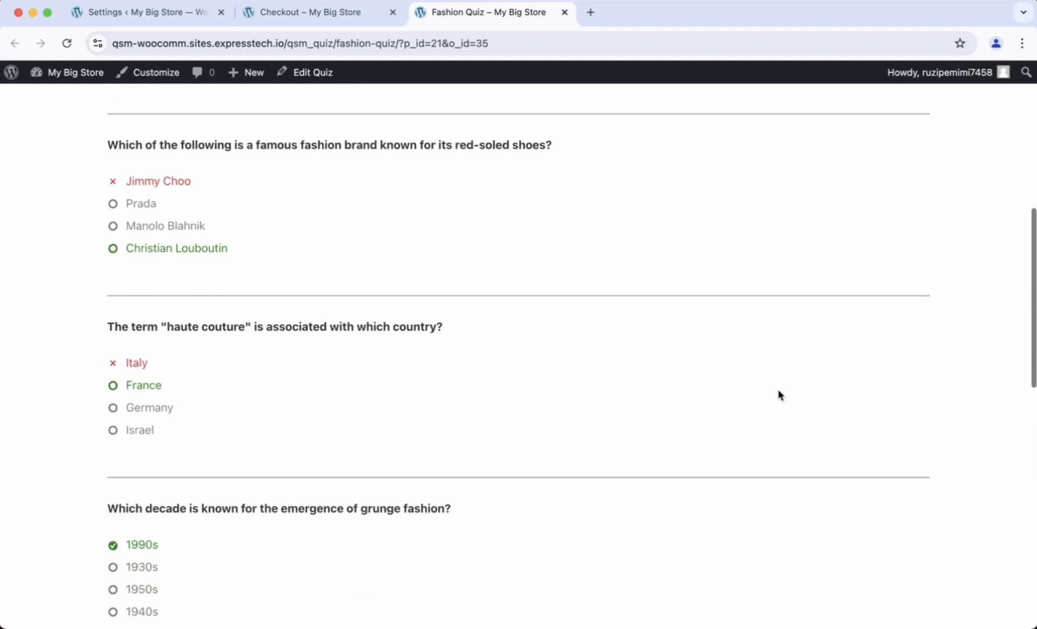
{"action": "scroll", "coordinate": [781, 396], "scroll_direction": "down", "scroll_amount": 5}
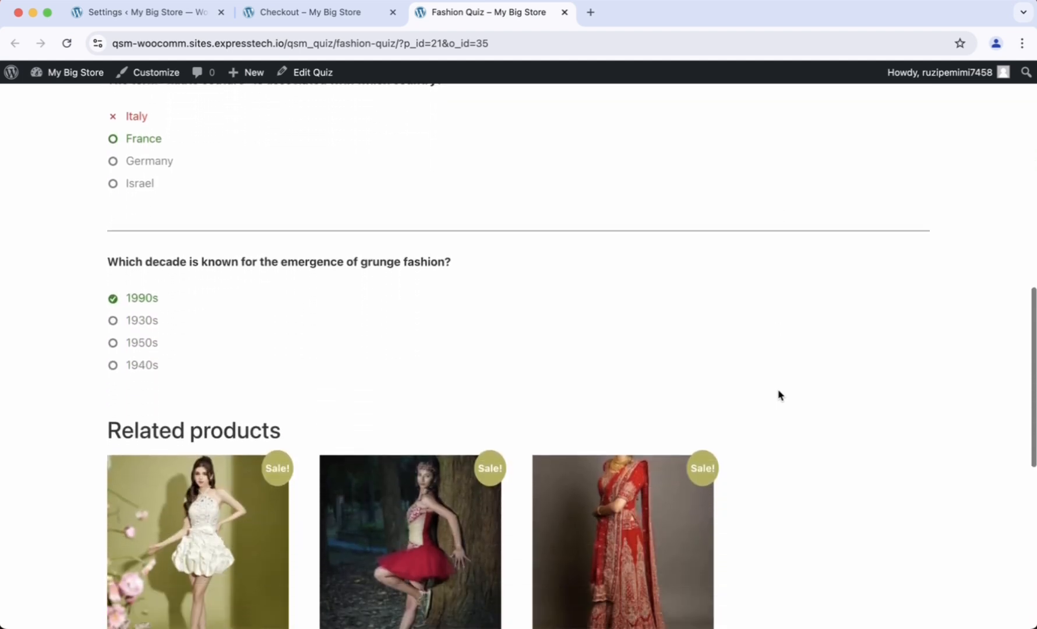
{"action": "scroll", "coordinate": [780, 396], "scroll_direction": "down", "scroll_amount": 1}
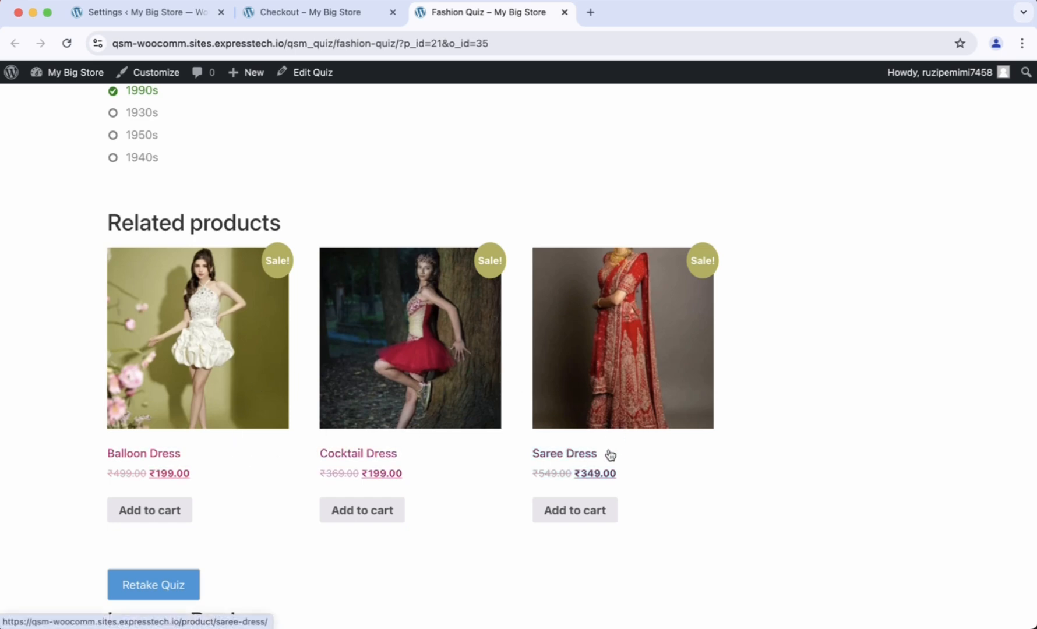
{"action": "left_click", "coordinate": [380, 517]}
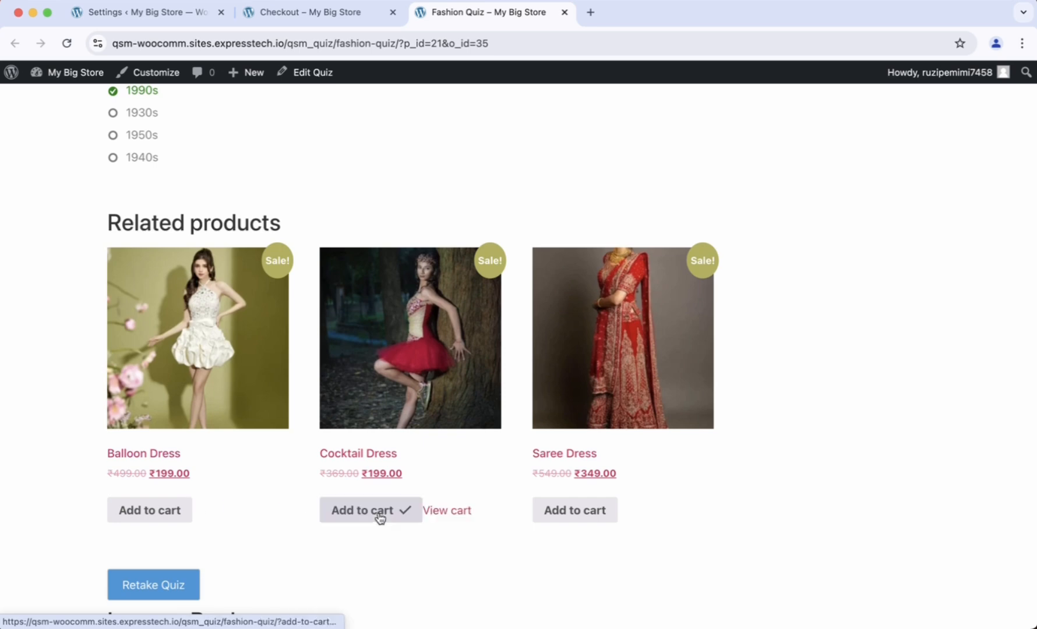